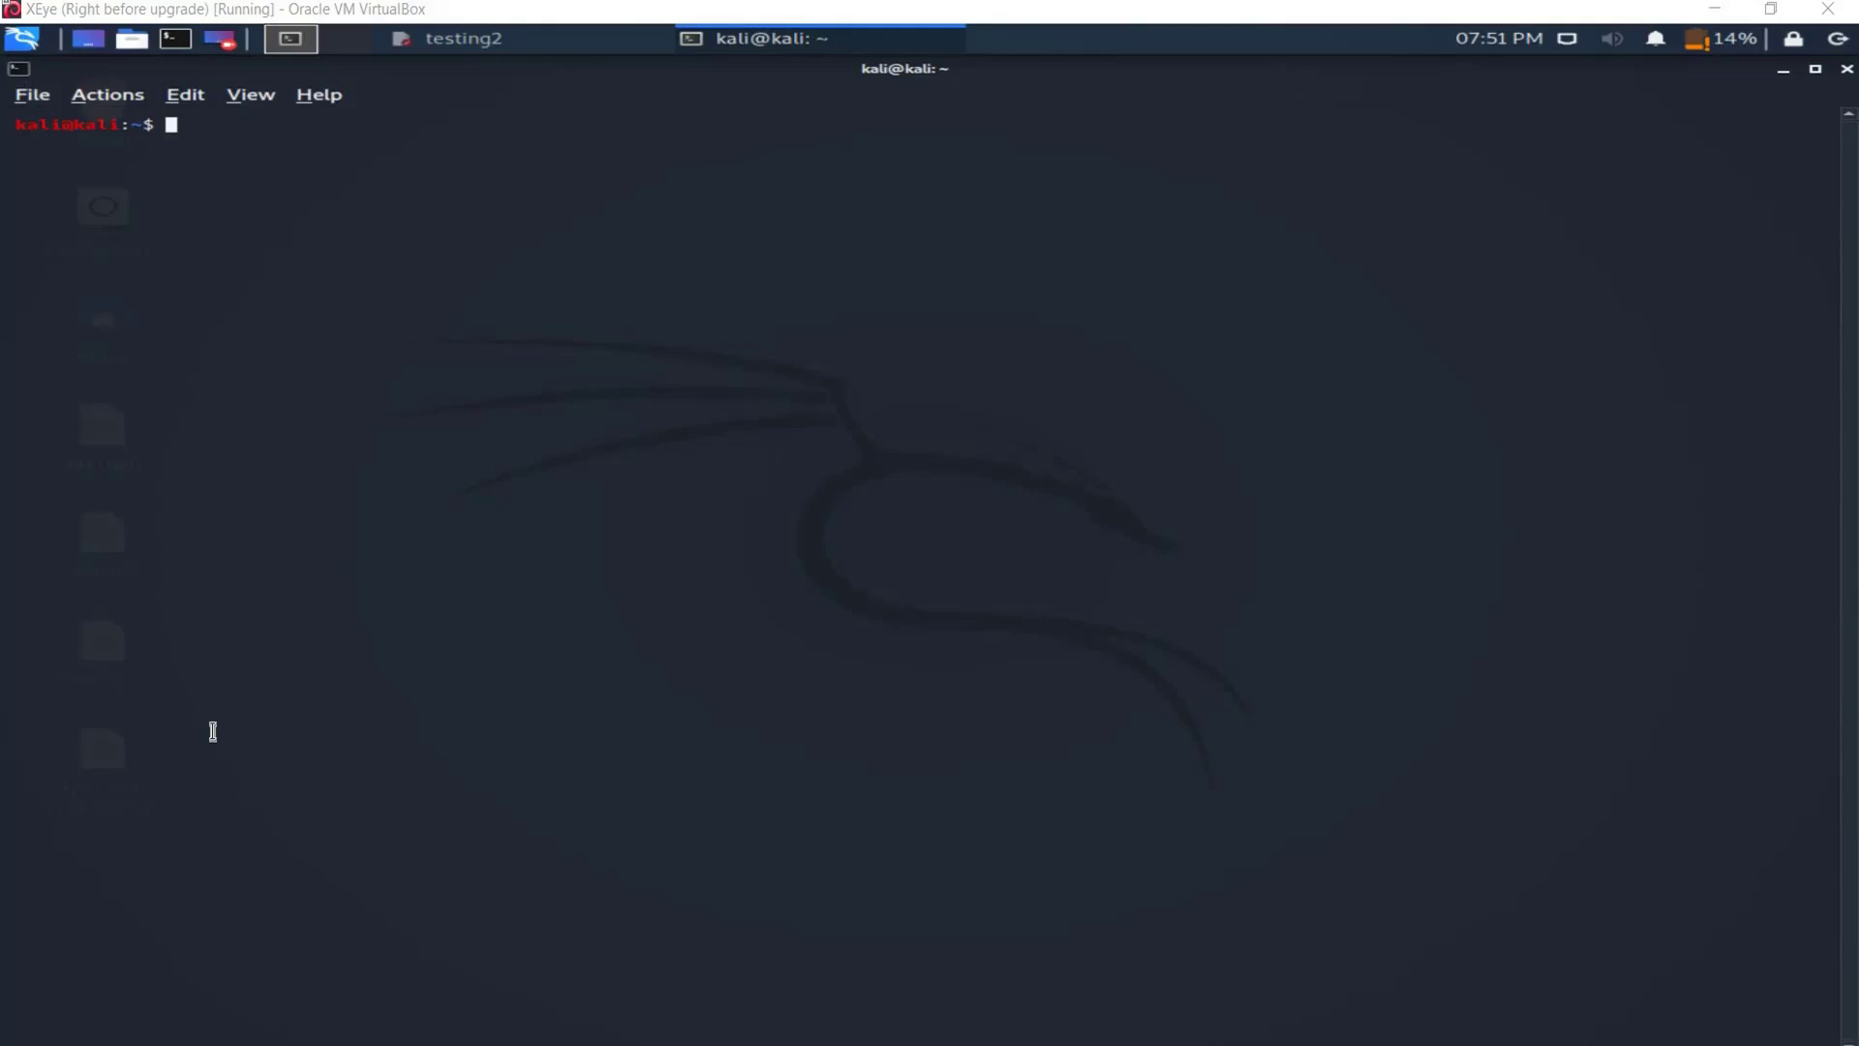
text(echo )
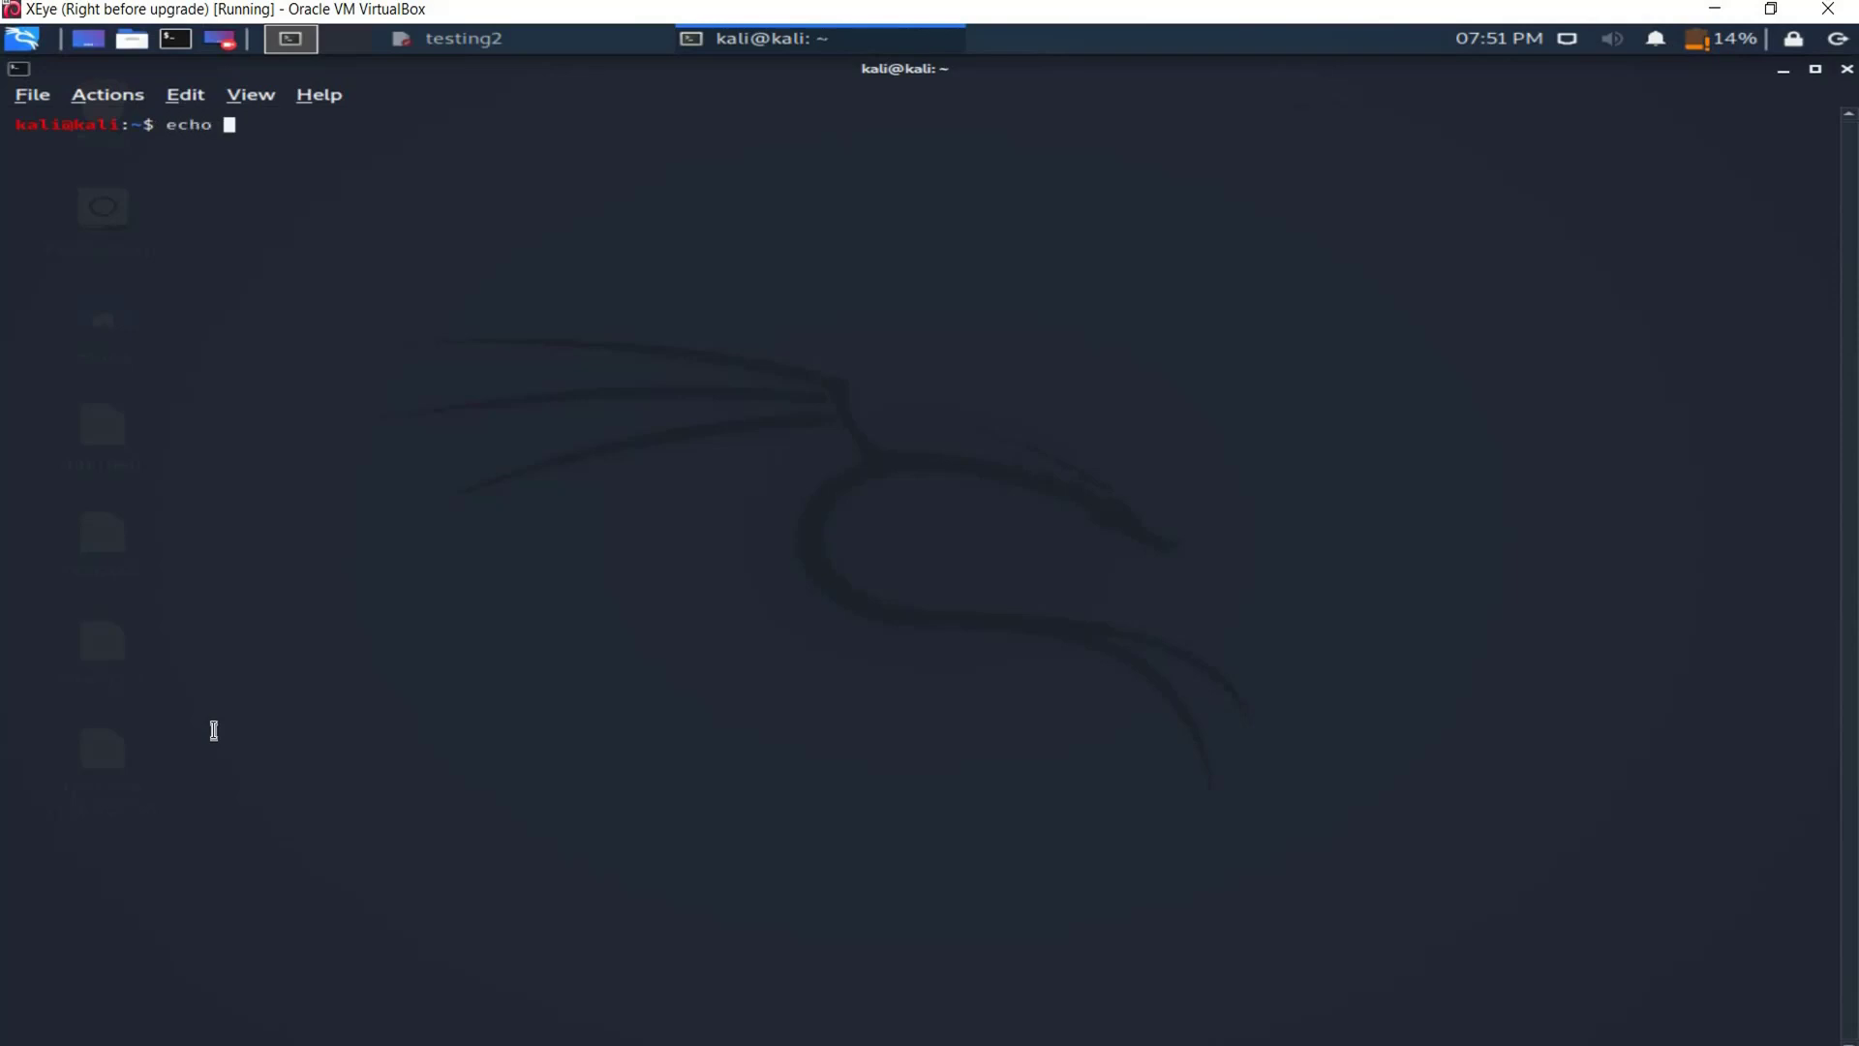
text(")
text(hellow)
Step: Run echo "Hello everyone" and highlight the printed Hello everyone output
key(BackSpace)
text(ee)
key(BackSpace)
key(BackSpace)
key(BackSpace)
key(BackSpace)
key(BackSpace)
key(BackSpace)
text(Hello every )
text(ne")
key(Return)
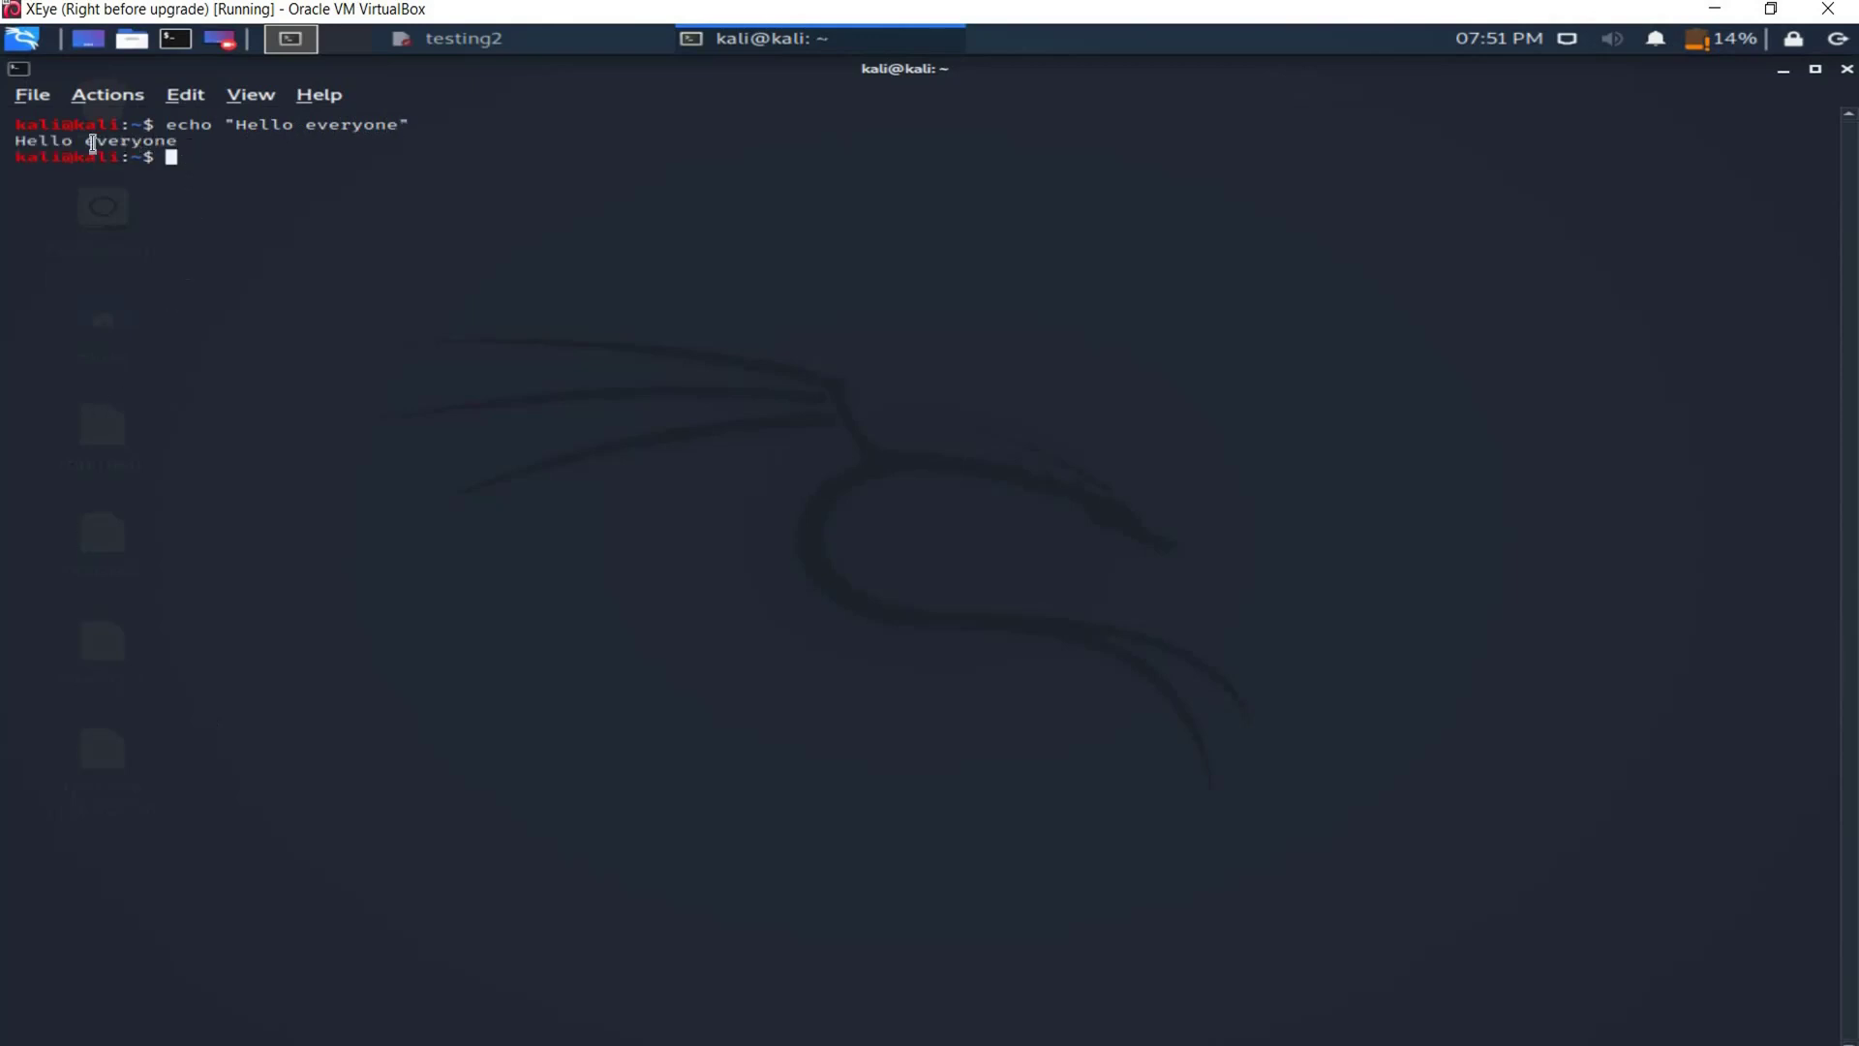
drag(190, 142, 8, 145)
Step: Review the first command, then insert the -e option after echo before the quotes
click(189, 159)
text(ech)
text(o )
text(")
drag(225, 125, 412, 125)
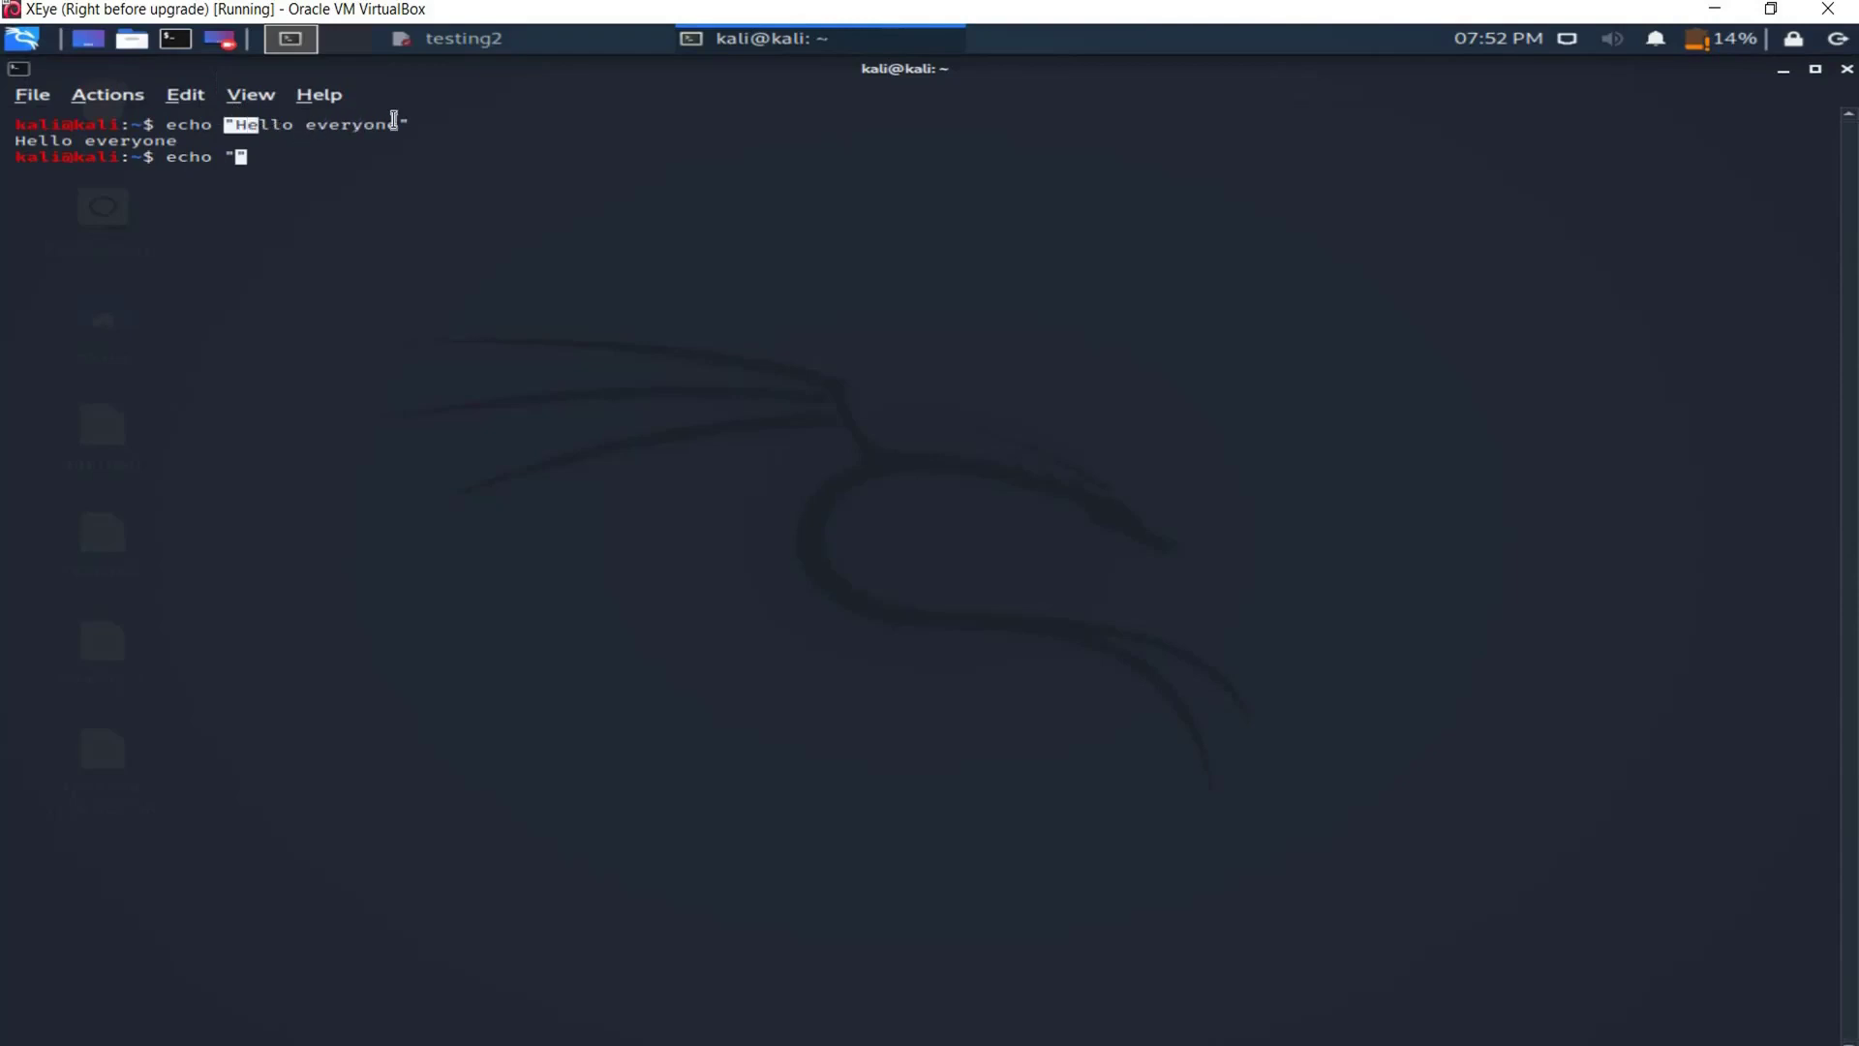
click(237, 163)
key(Left)
key(Left)
key(Right)
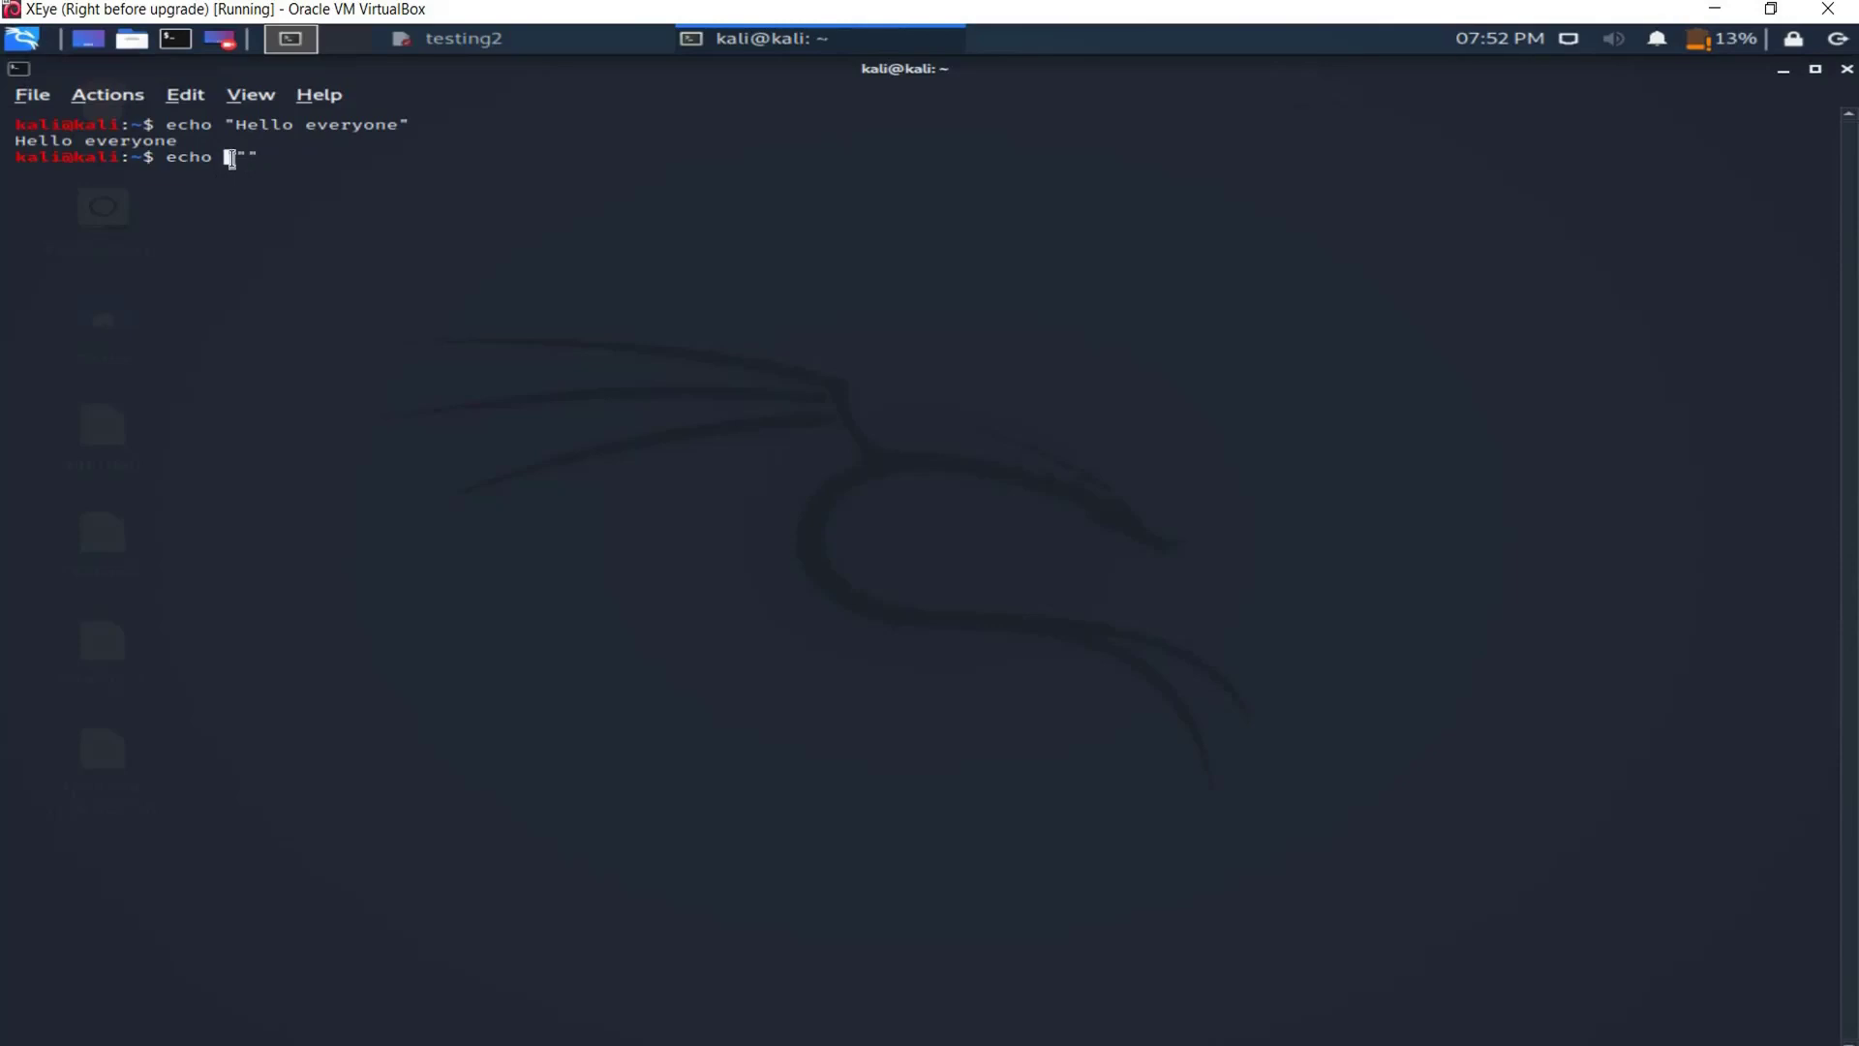
text(e)
key(Right)
text(\)
Step: Correct the \n escape between Hello and eveyone and run it to print two lines
key(BackSpace)
text(/)
key(BackSpace)
text(\n)
key(BackSpace)
key(BackSpace)
text(Hello)
text(\nev)
text(eyone)
key(Return)
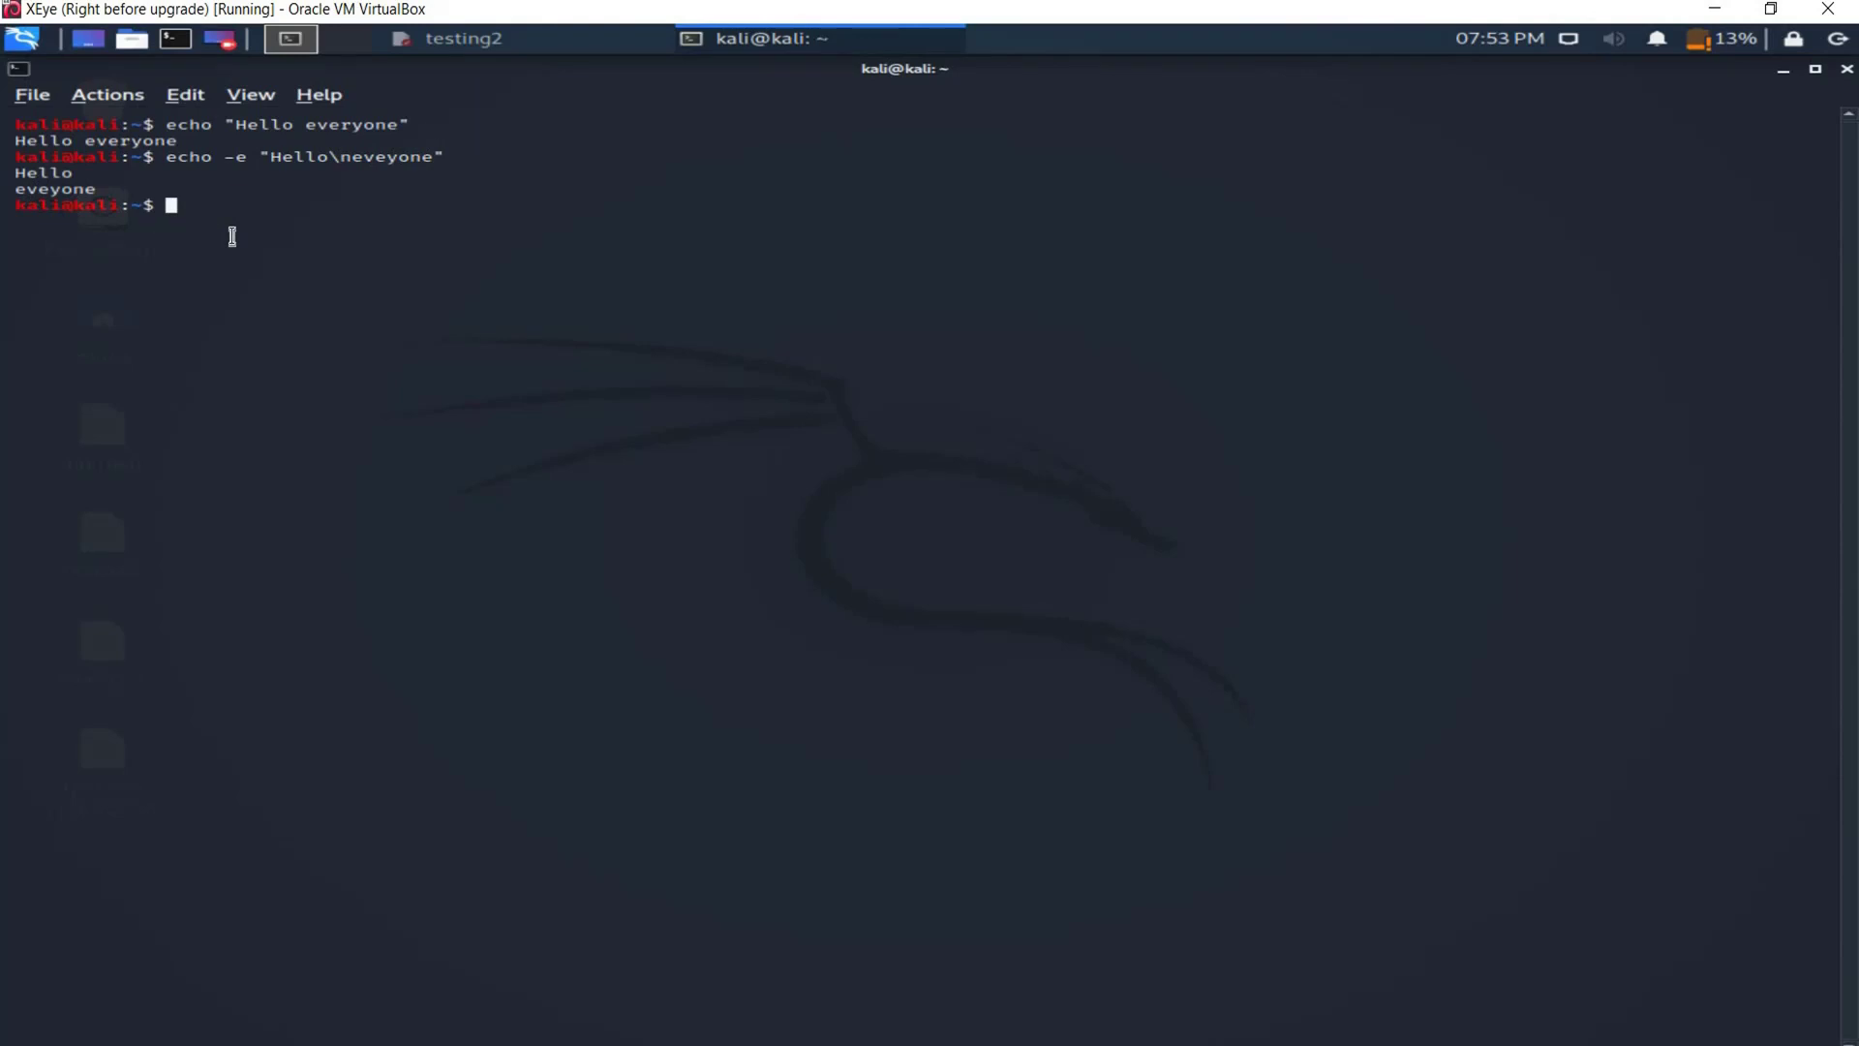
text(echo )
text(-e)
text( ")
text(Hell)
Step: Run echo -e "Hello\teveyone" to print Hello and eveyone separated by a tab
key(BackSpace)
key(BackSpace)
key(BackSpace)
text(Heell)
key(BackSpace)
key(BackSpace)
text(ll)
text(o)
key(BackSpace)
text(\t)
text(evey)
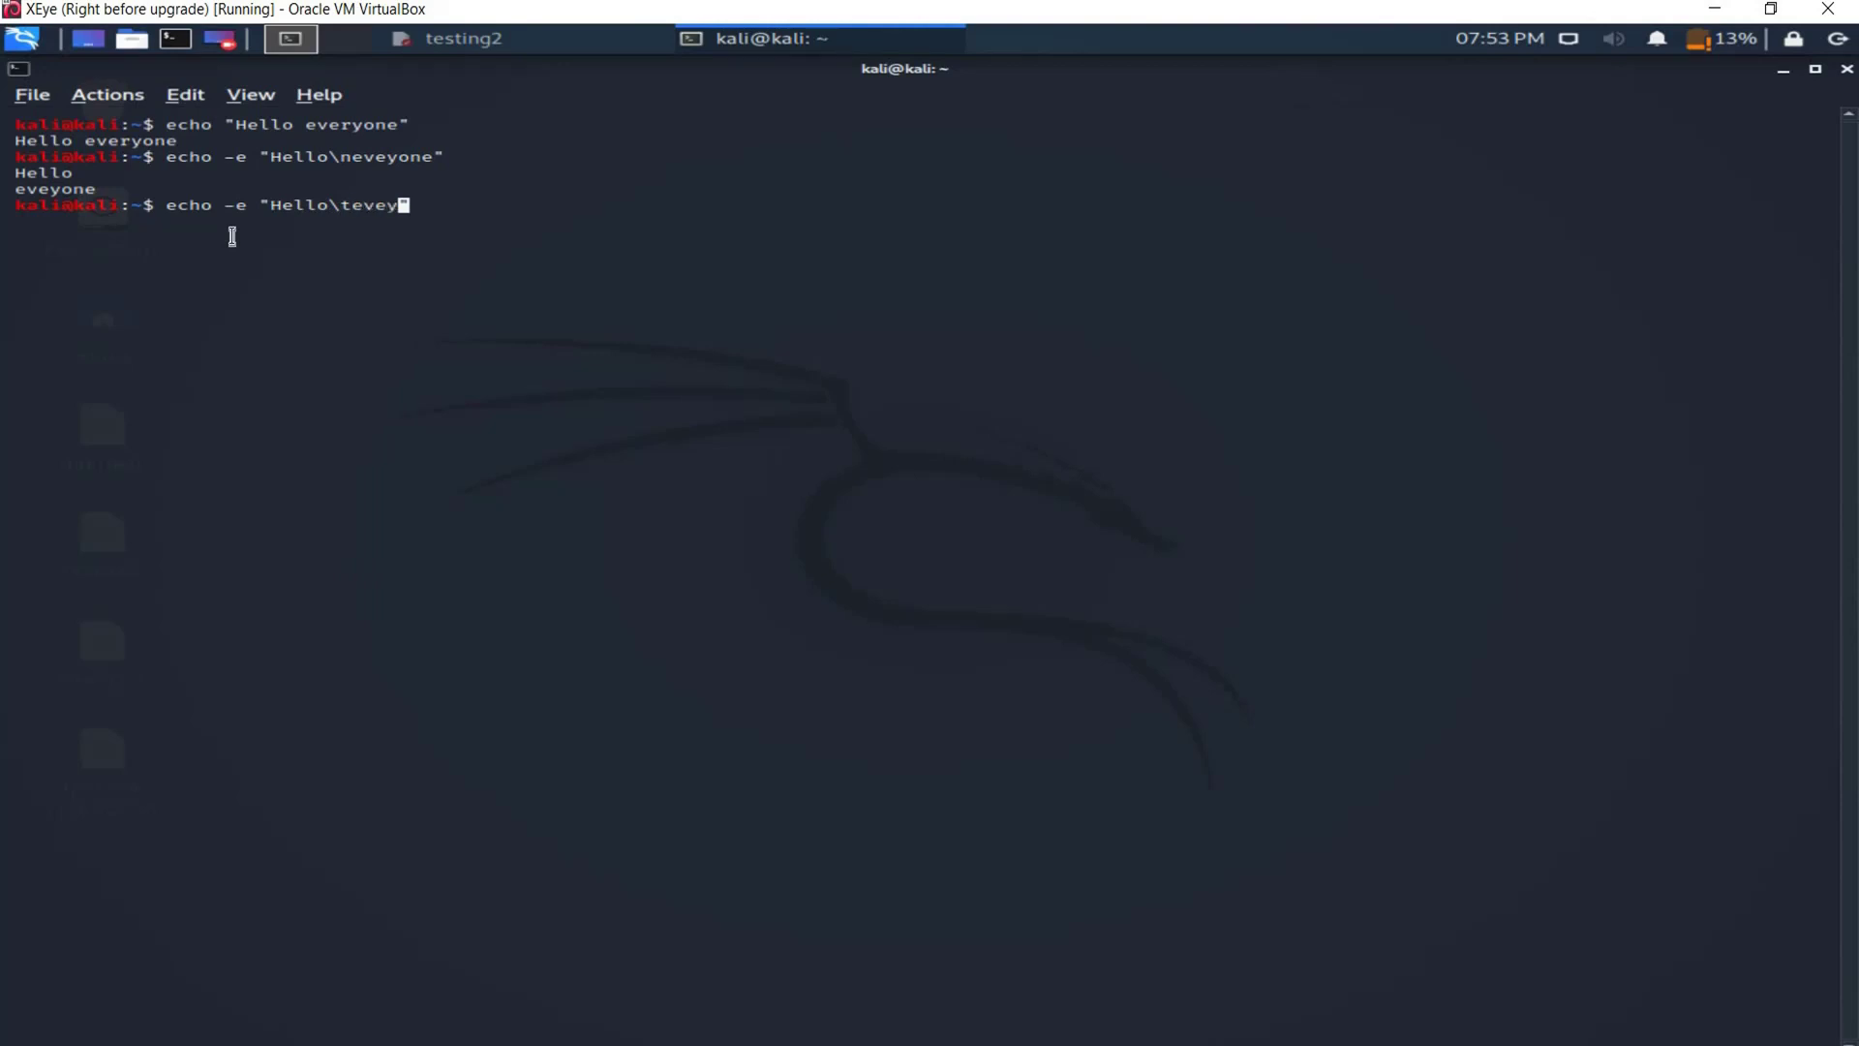
text(one")
key(Return)
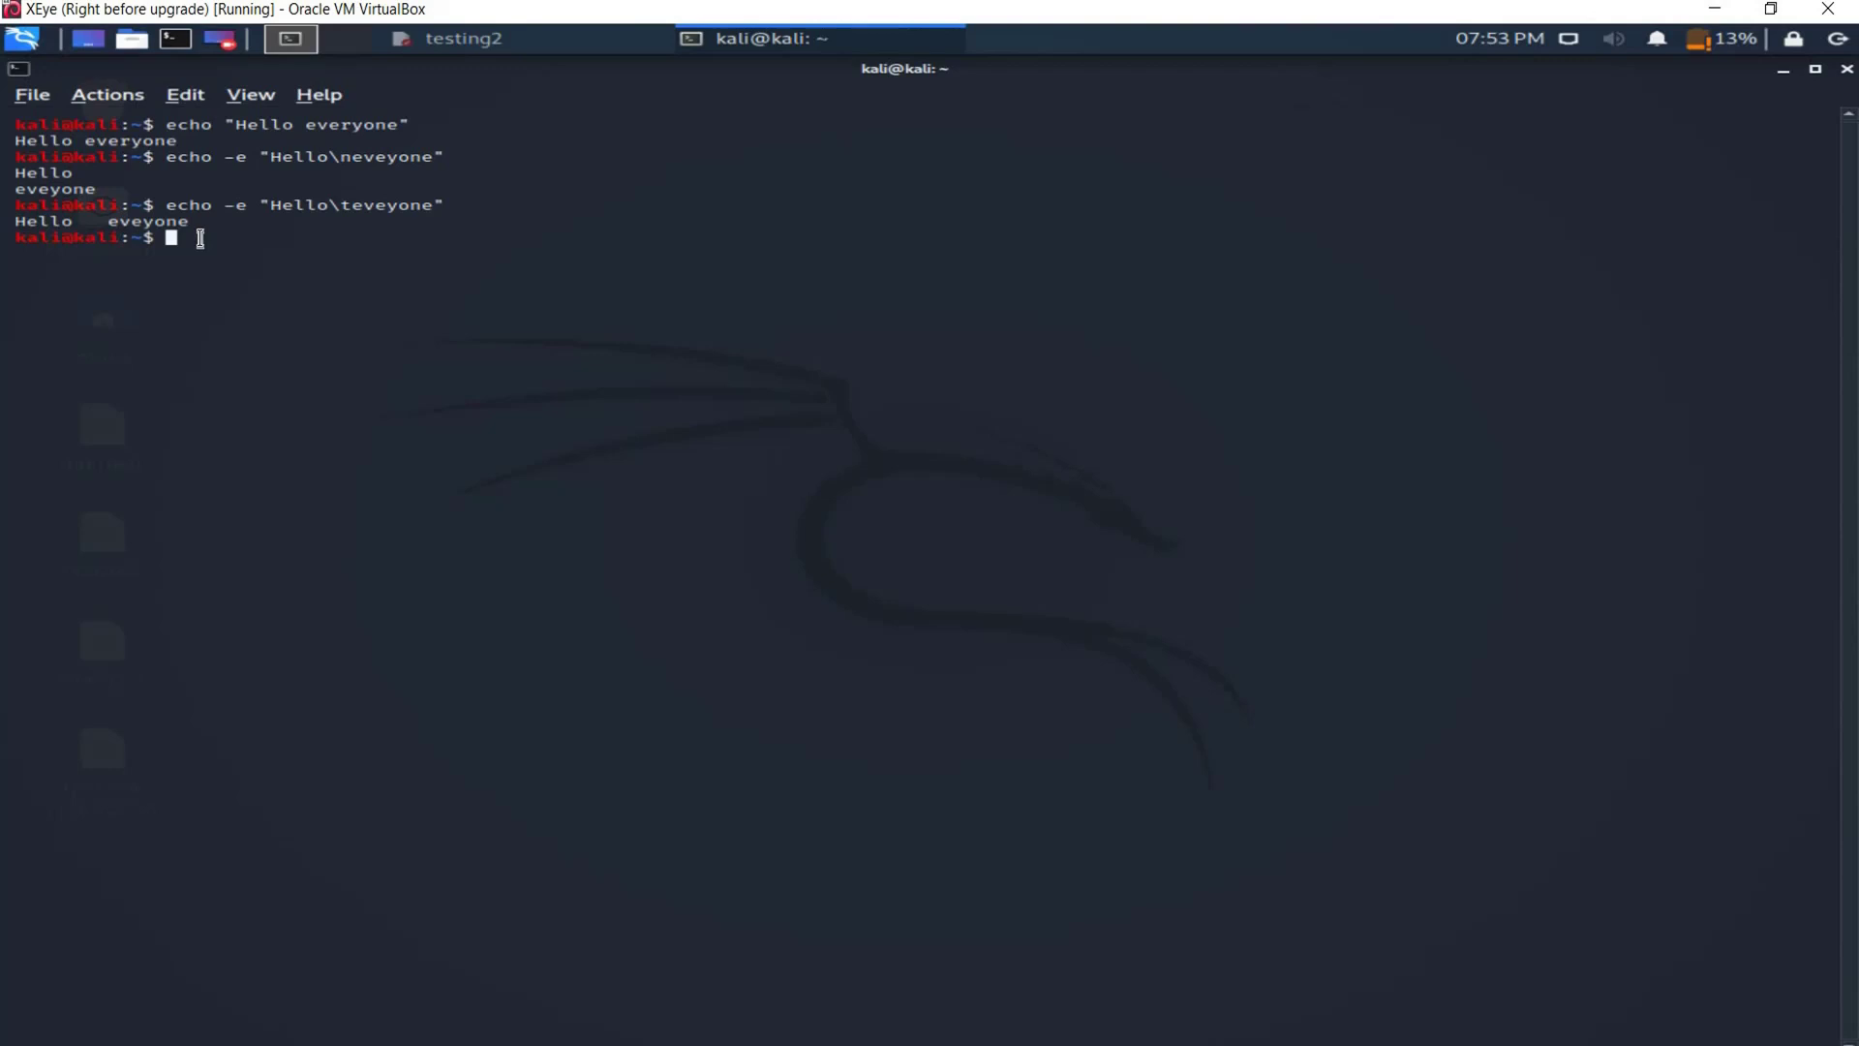
text(echo )
text(-e )
text(")
text(Hello)
text(\)
text(veve)
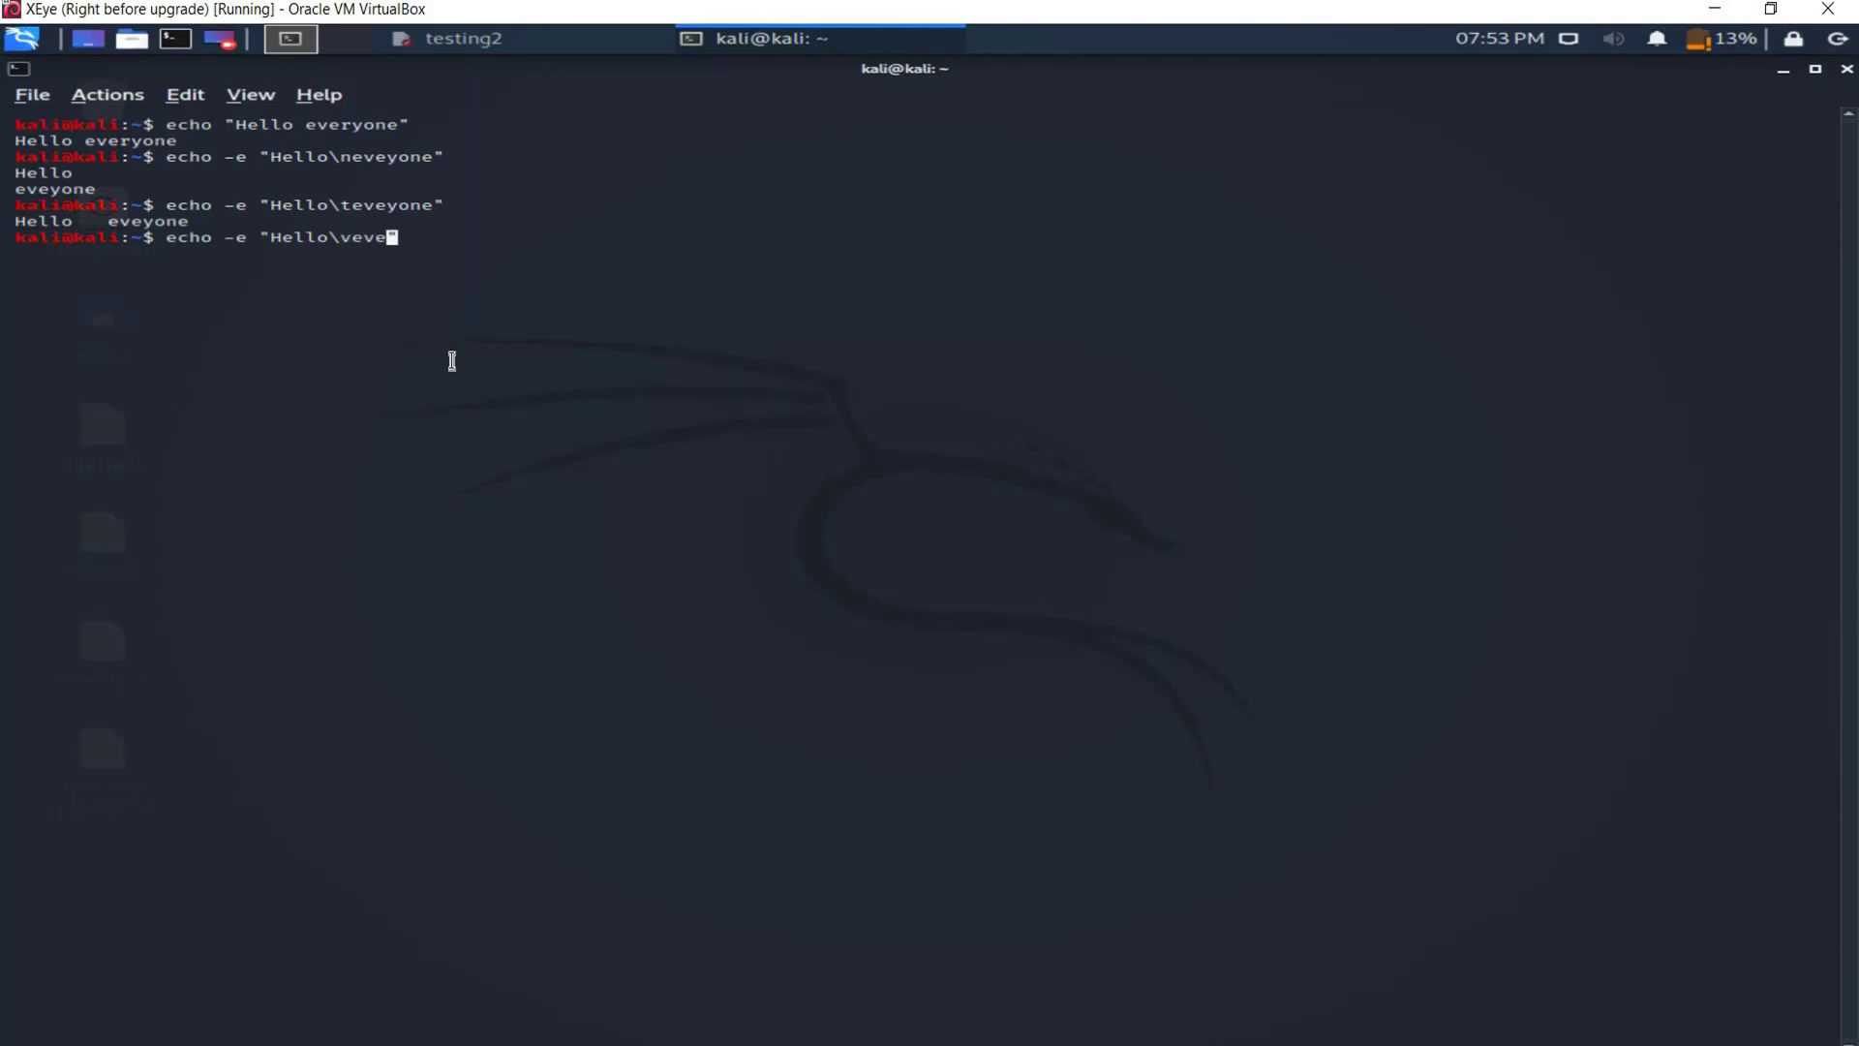
text(ryone)
text(")
Step: Run echo -e "Hello\veveryone" and point out the earlier tab-escape command
key(Return)
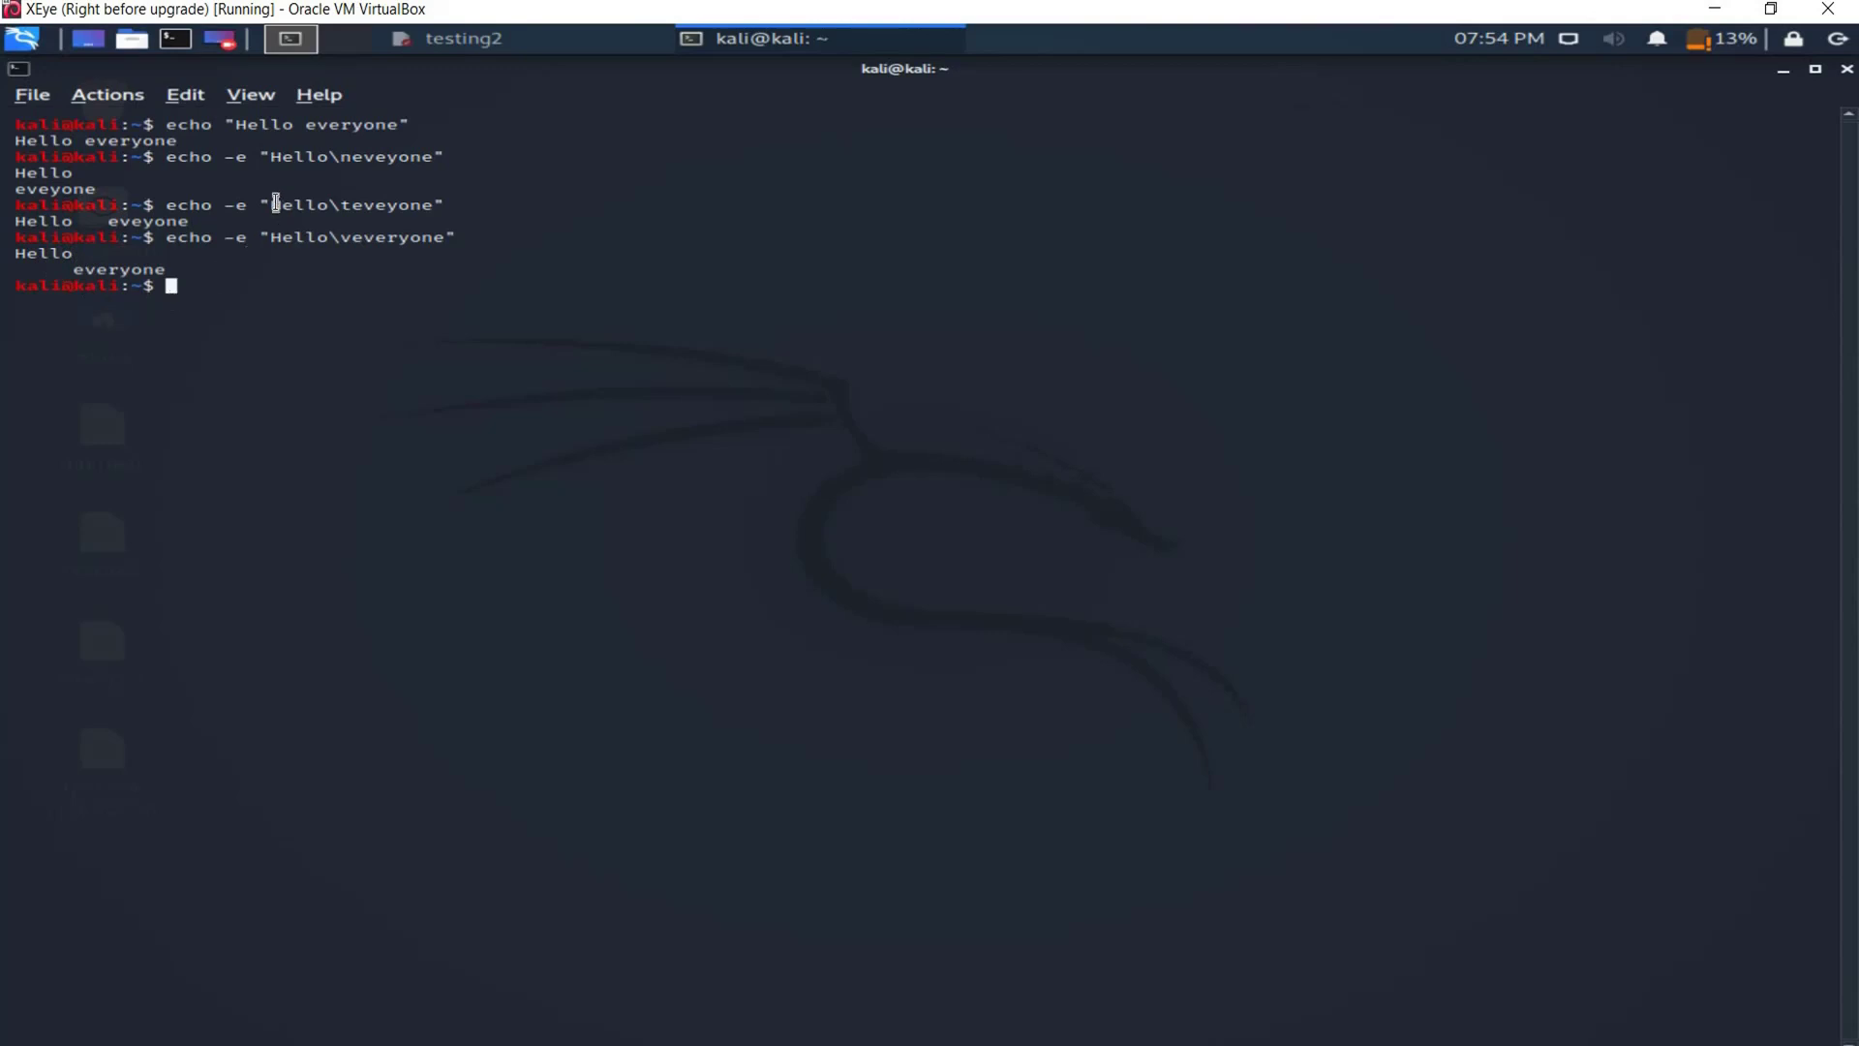
drag(270, 205, 432, 205)
click(305, 299)
Step: Highlight the whole first echo command for comparison, then clear the highlight
drag(166, 126, 191, 125)
drag(318, 109, 468, 125)
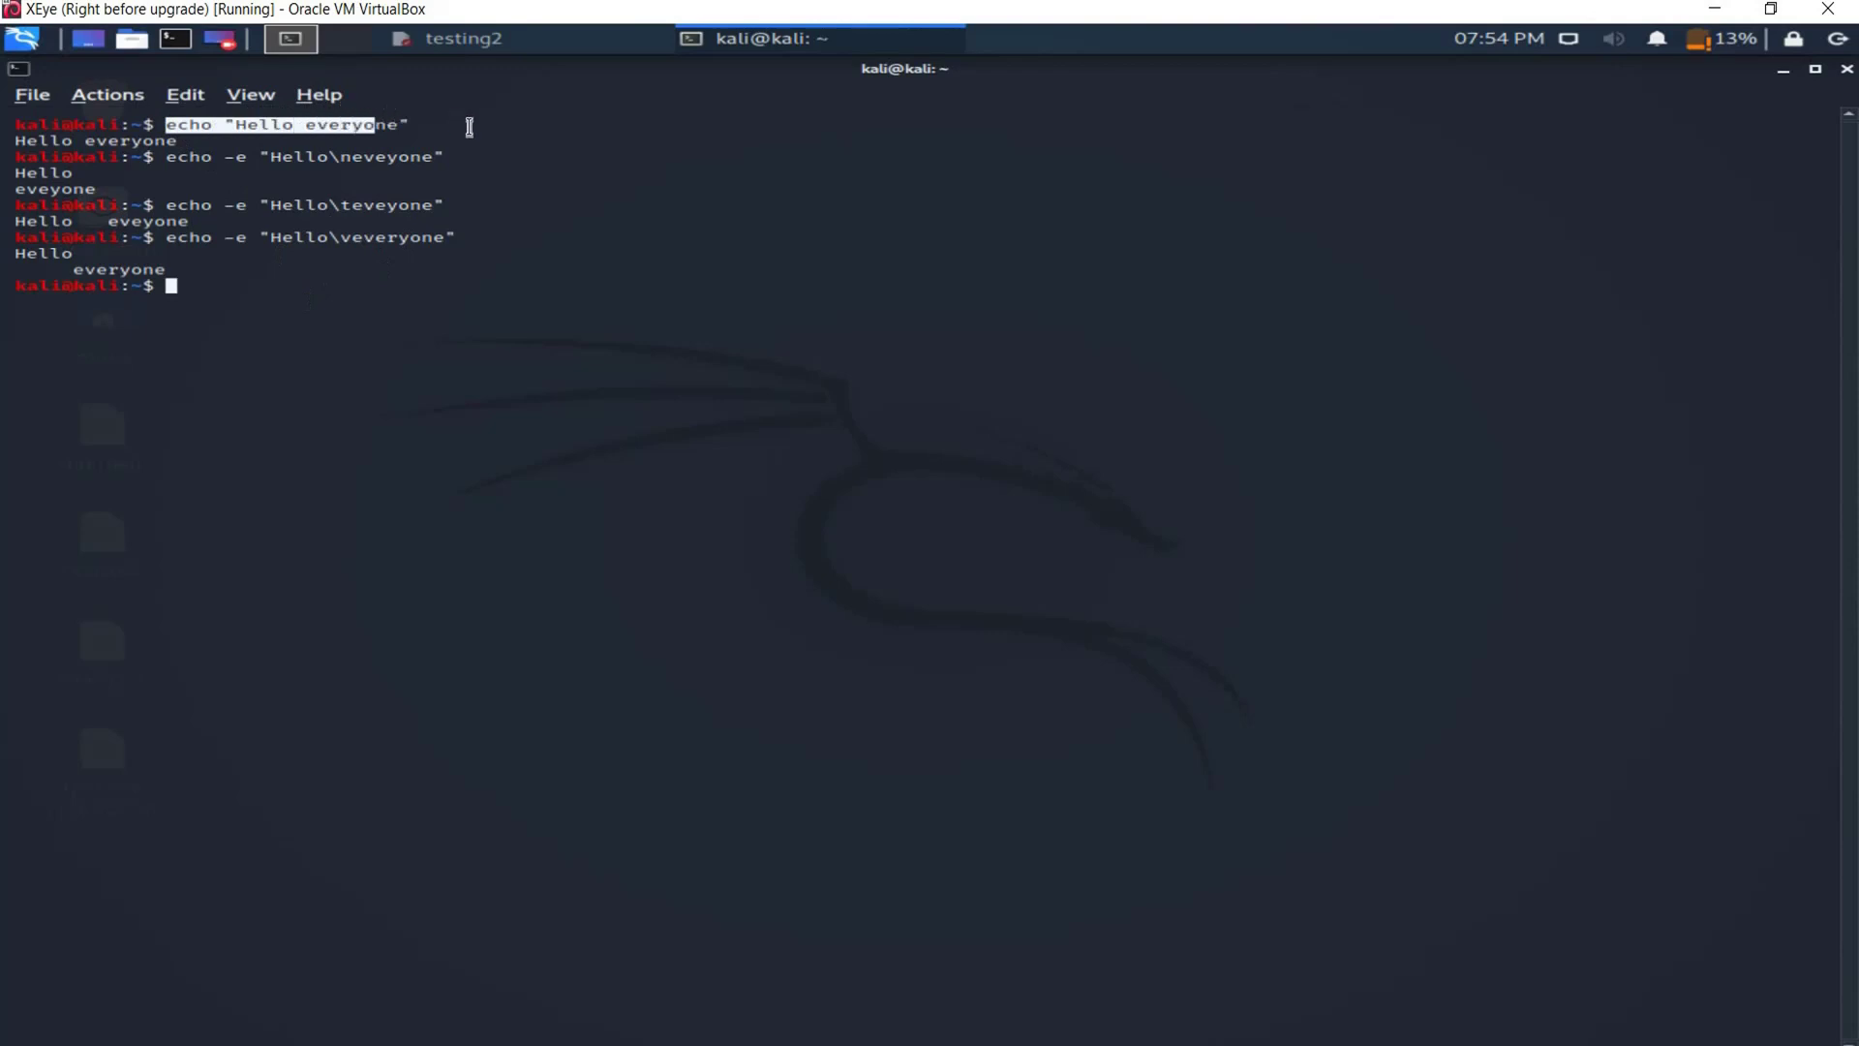
click(275, 300)
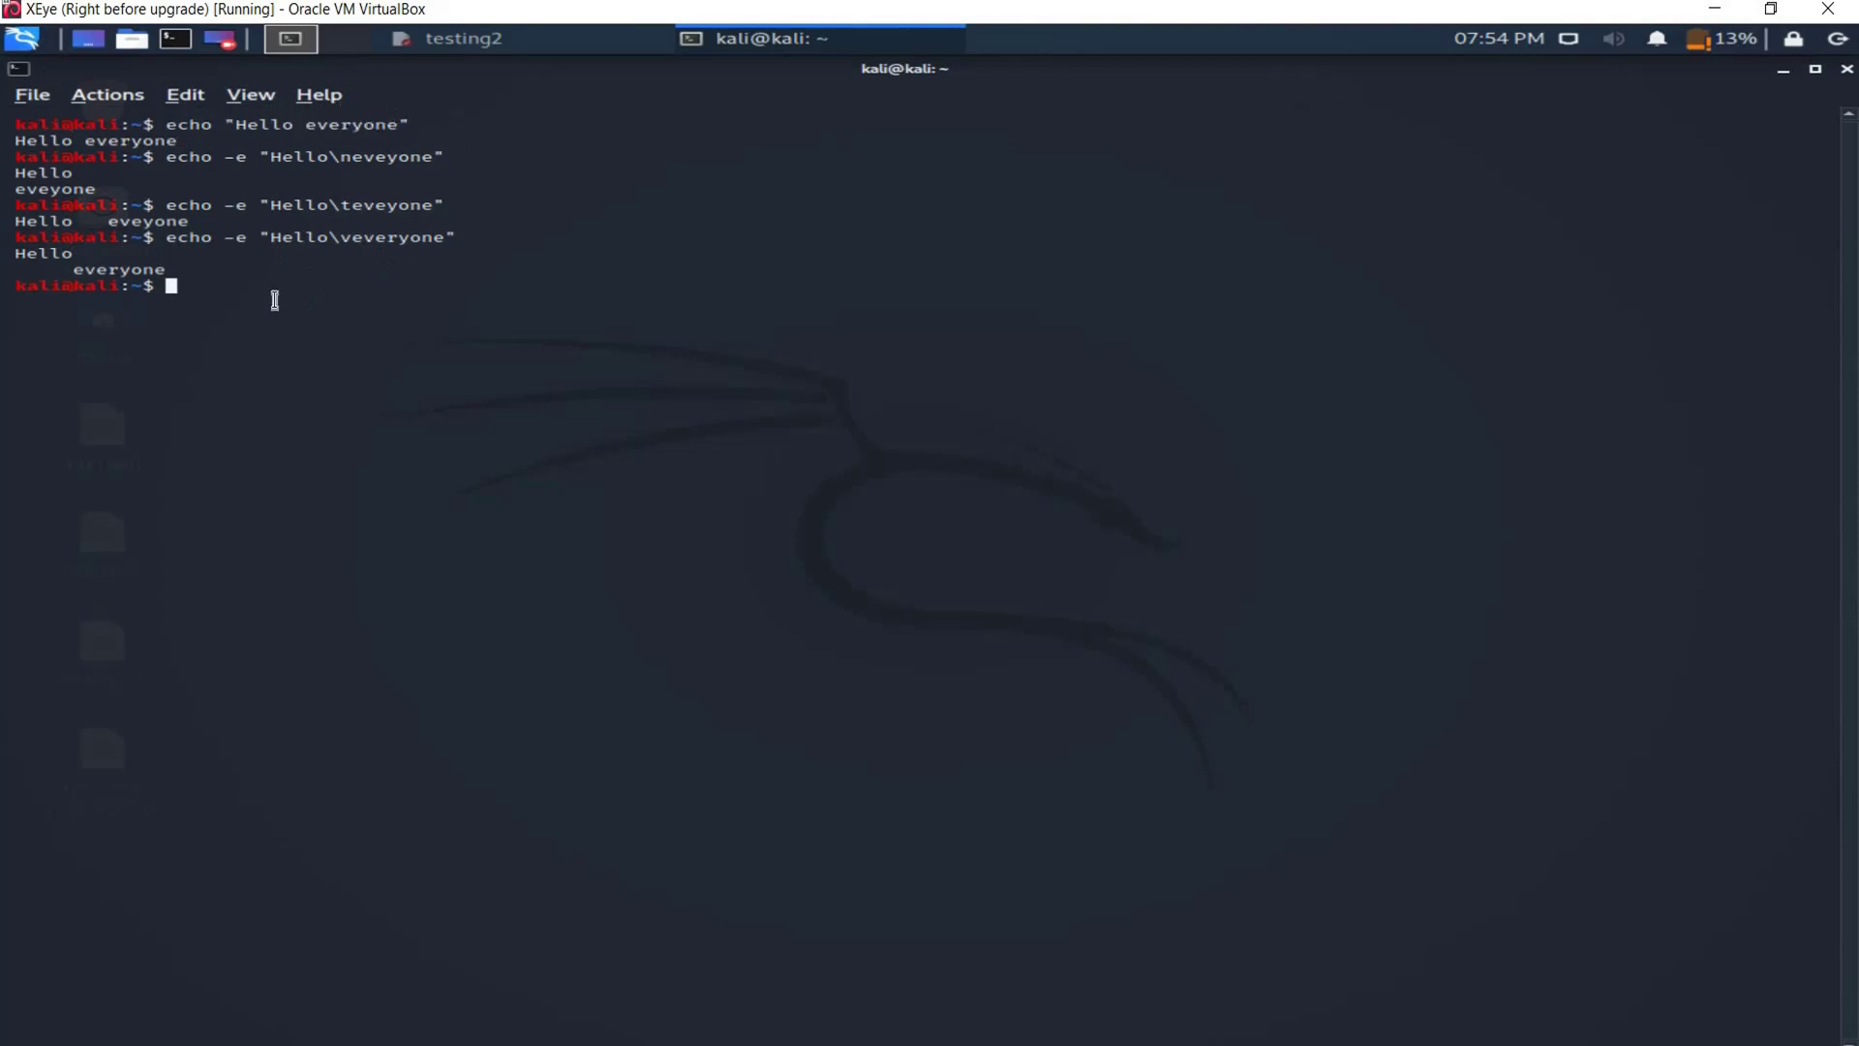
text(cd )
text(De)
Step: Change into the Desktop folder and shrink the terminal to a centred window
key(Tab)
key(Return)
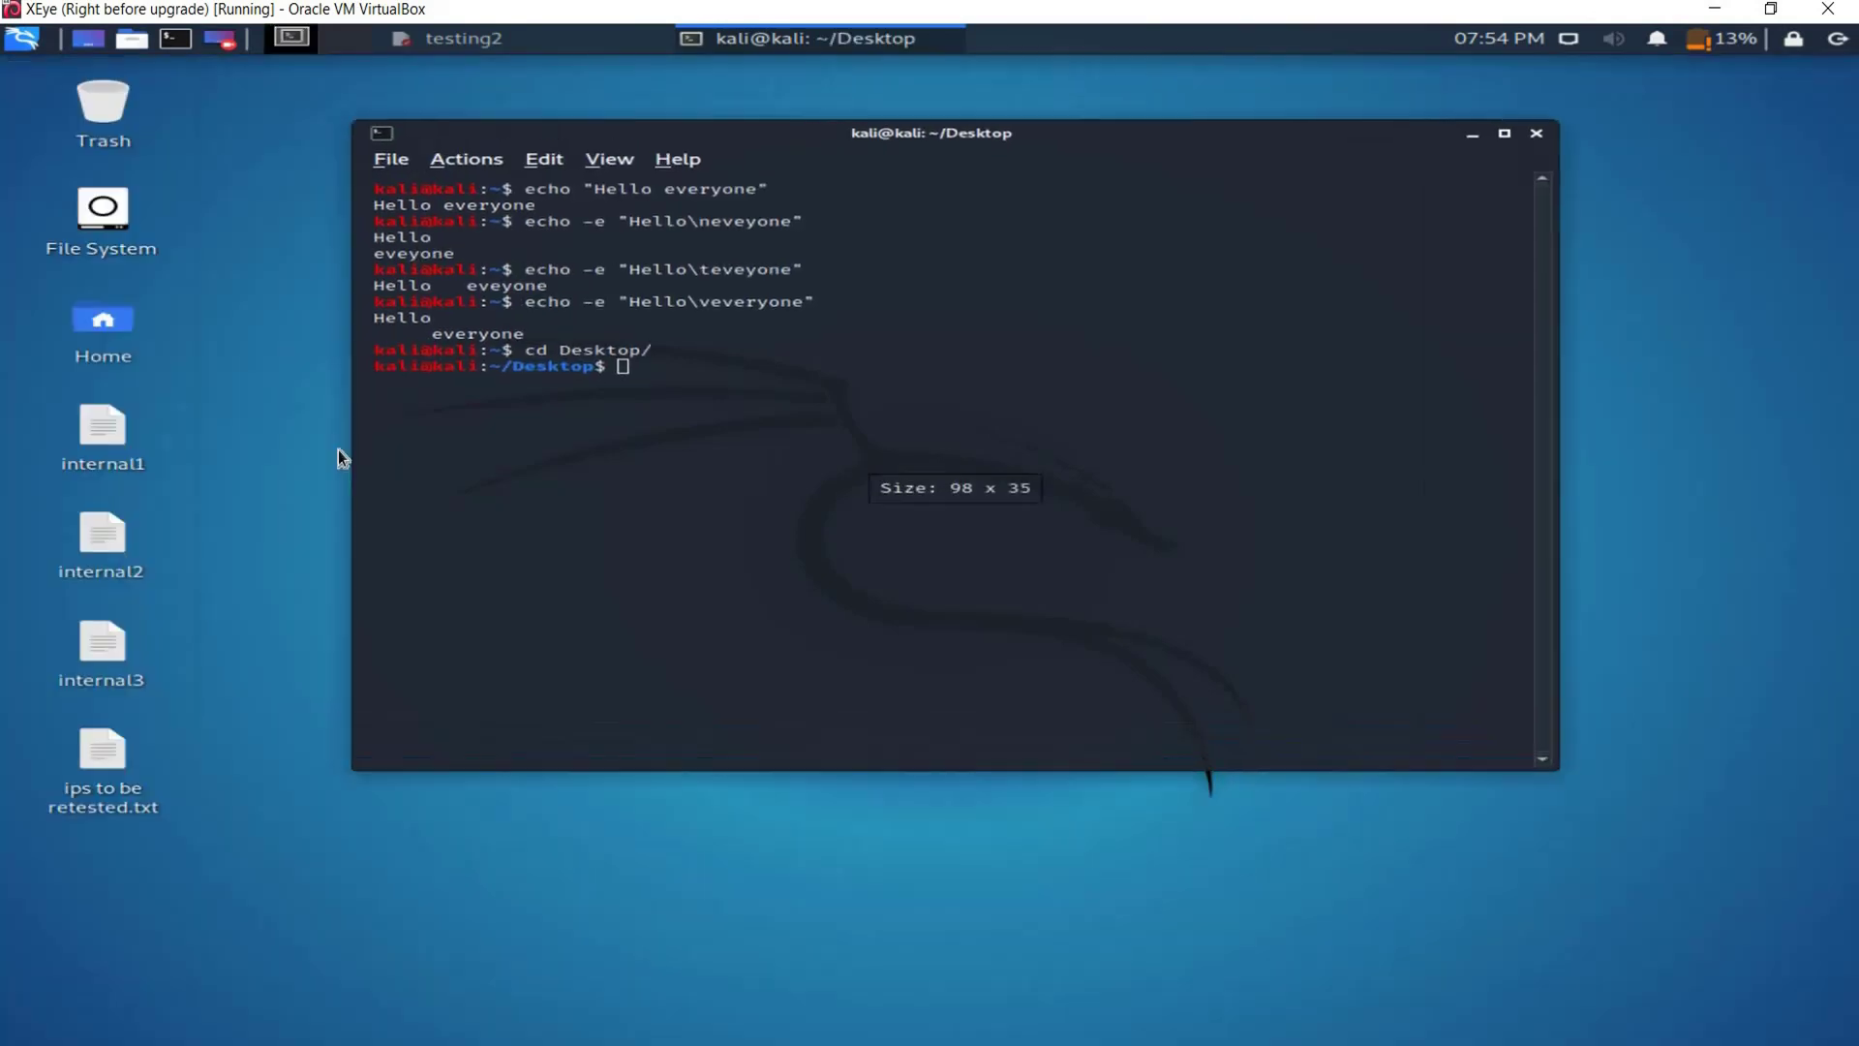
drag(758, 137, 414, 477)
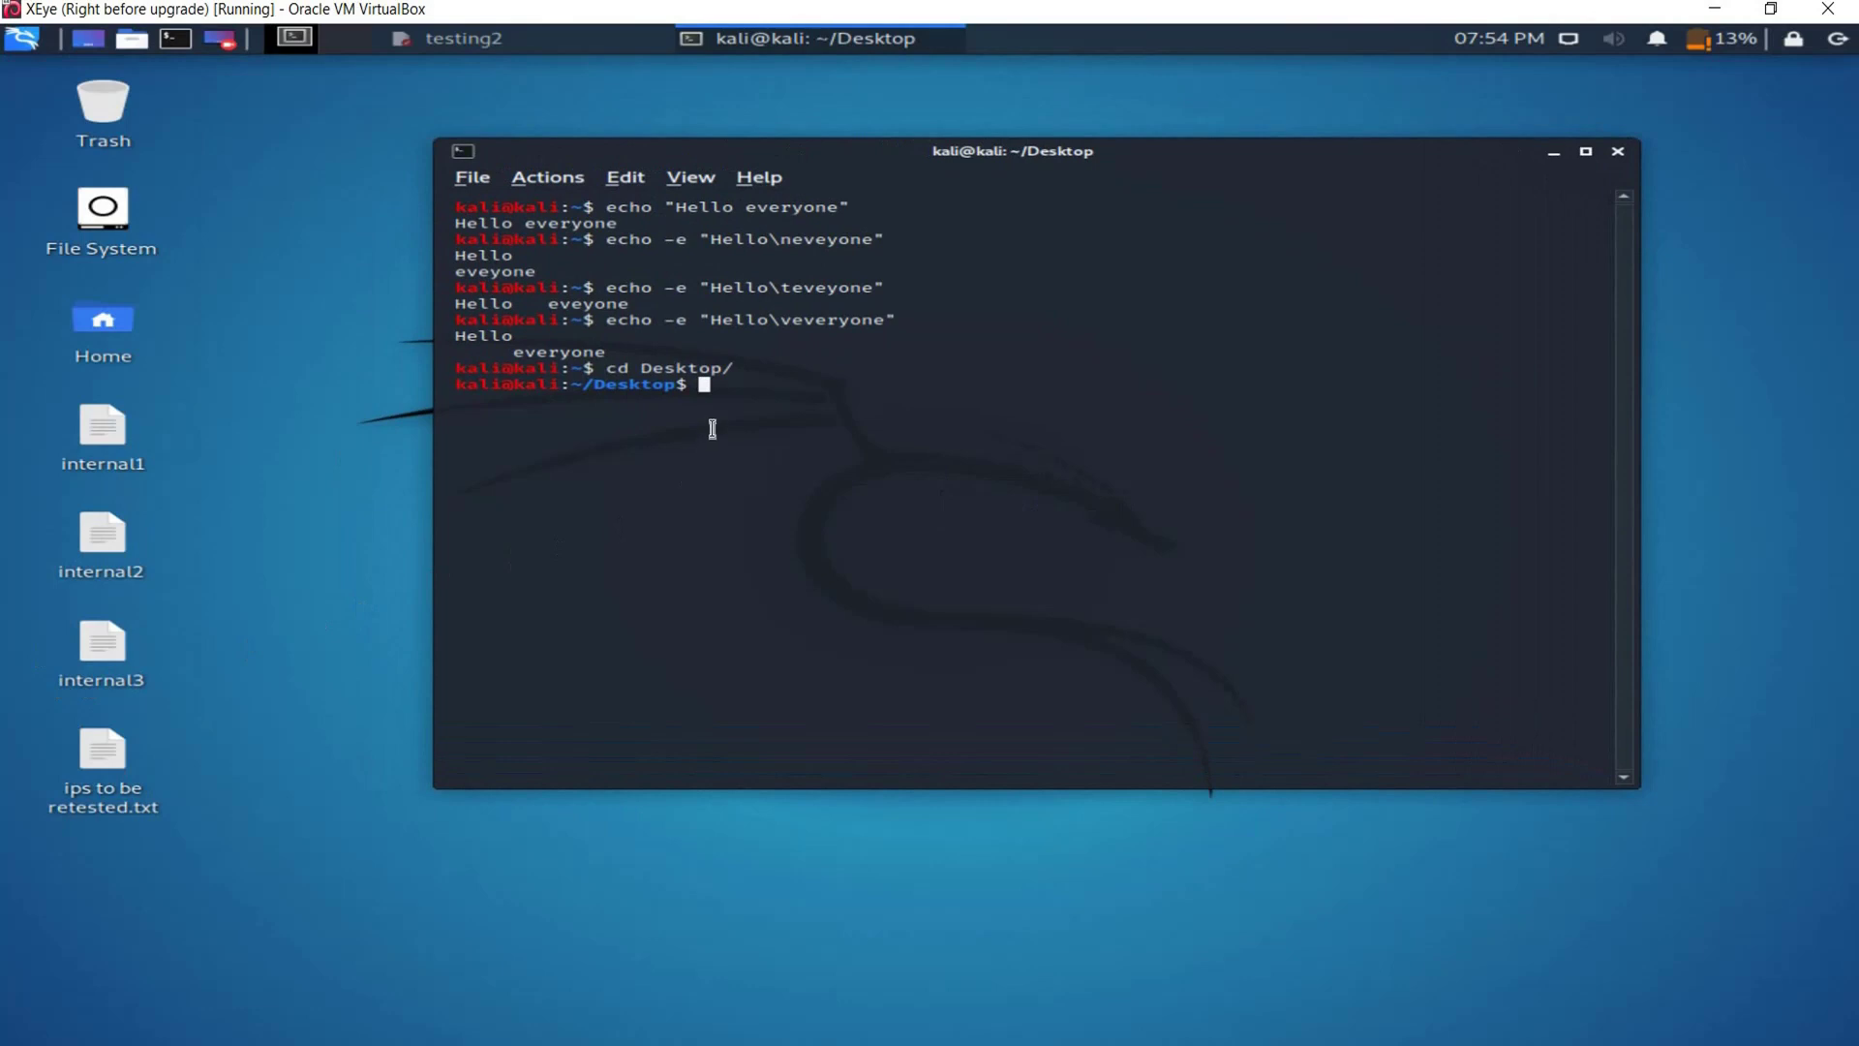
text(echo )
text("H)
text(ell)
Step: Run echo "Hello everyone" > testing1 to create the testing1 file on the Desktop
key(BackSpace)
key(BackSpace)
text(llo )
text(e)
key(BackSpace)
text(ev)
text(eryone")
text(")
text(>)
text( testing)
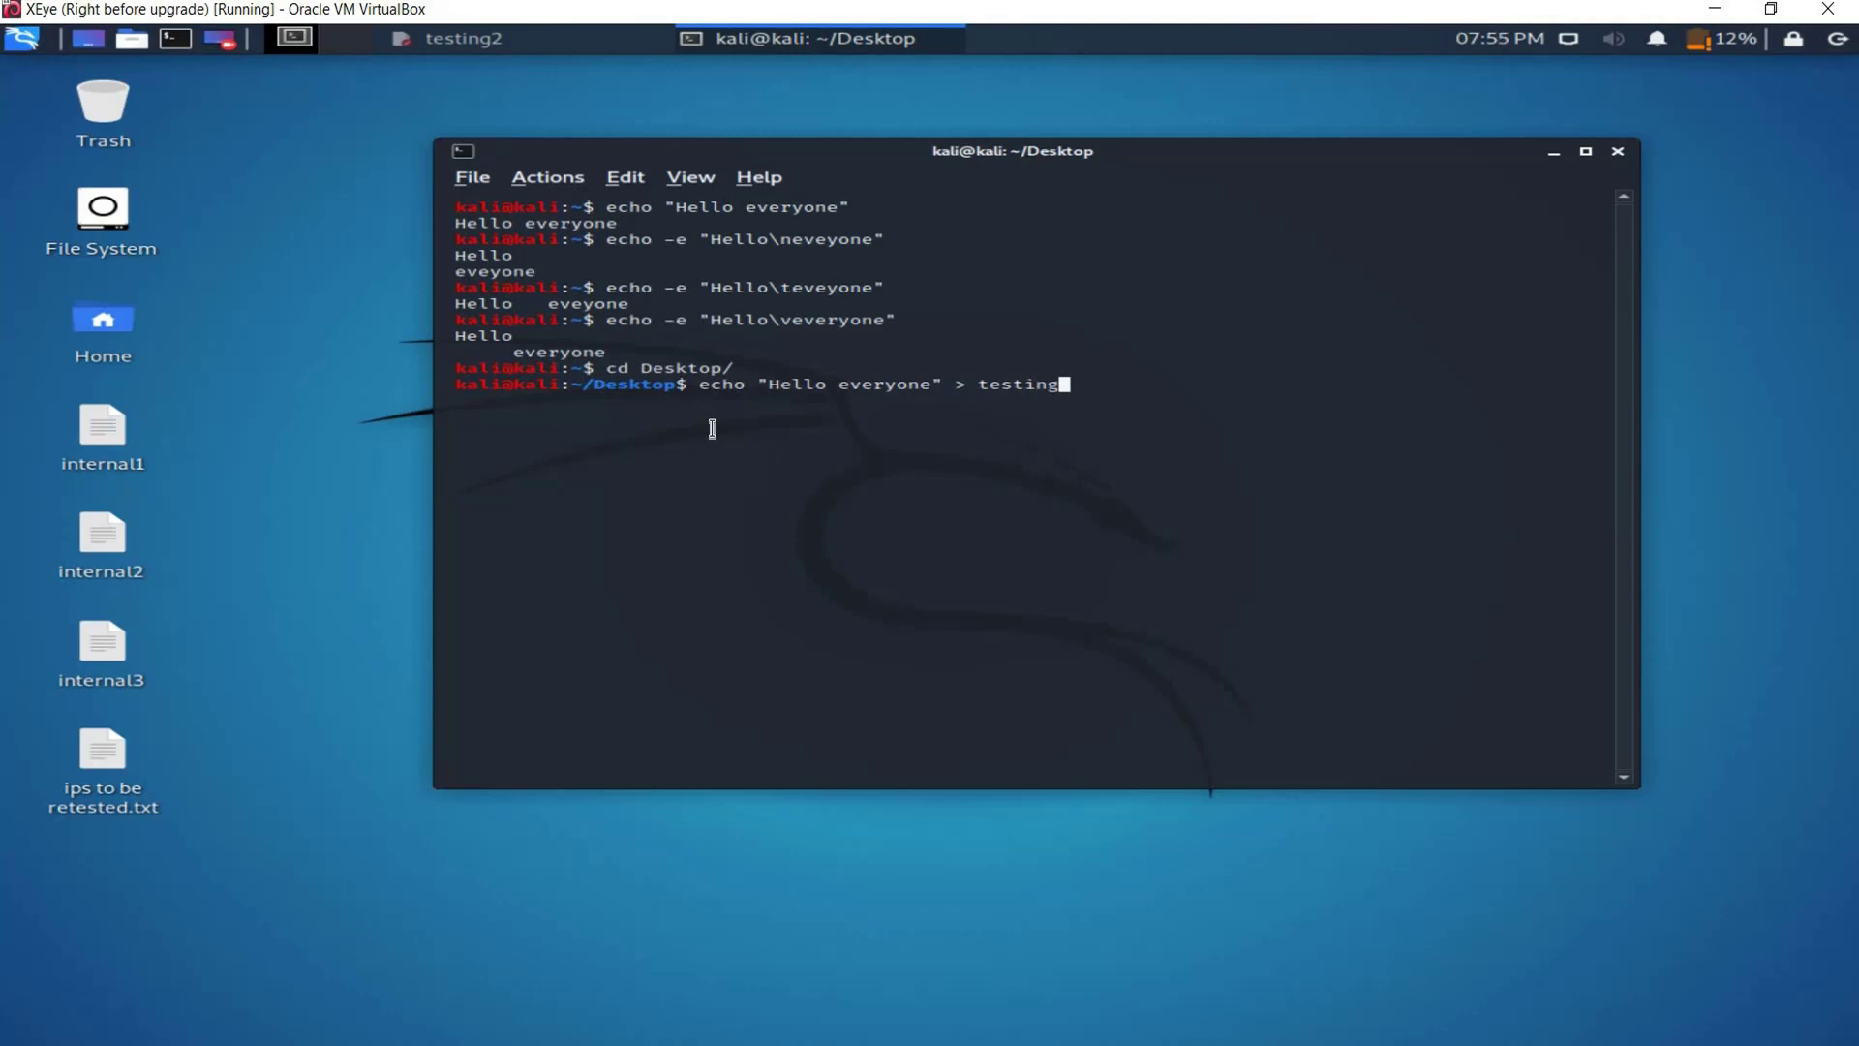
text(1)
key(Return)
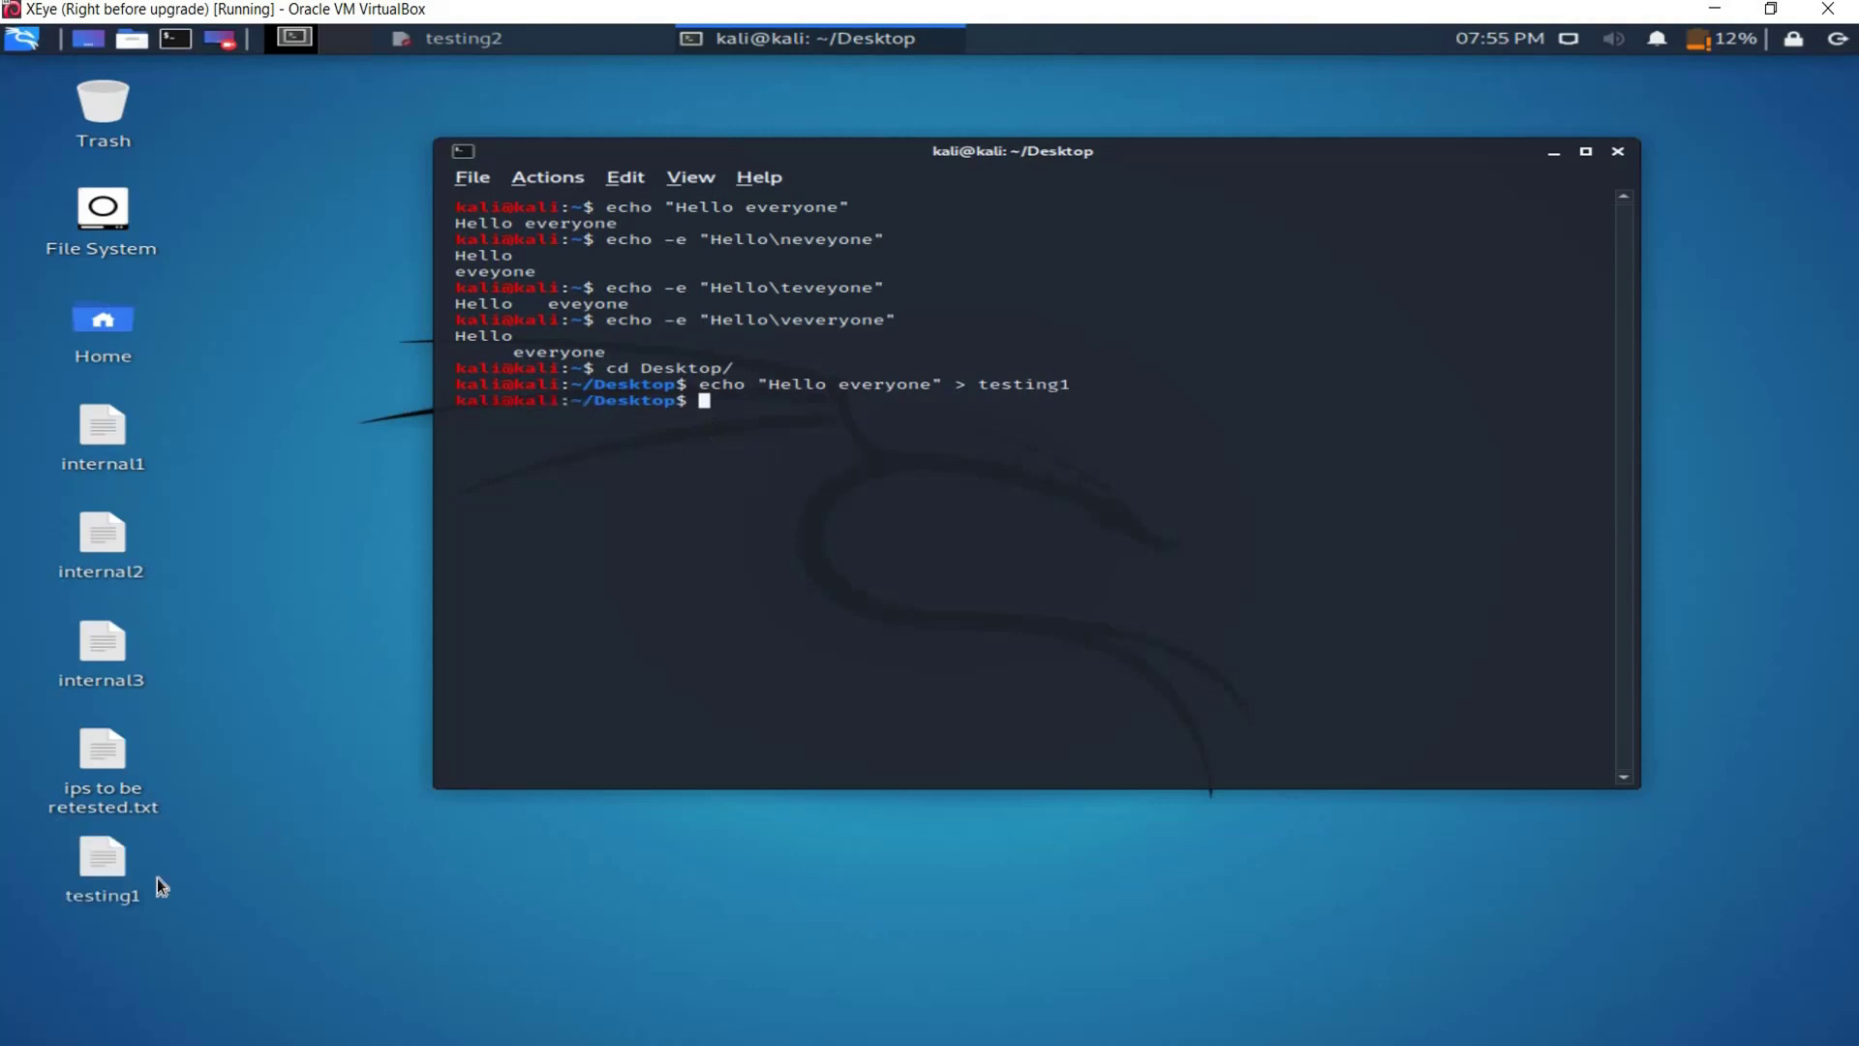
Step: View testing1 in Mousepad beside the terminal, then return to the terminal
double_click(89, 856)
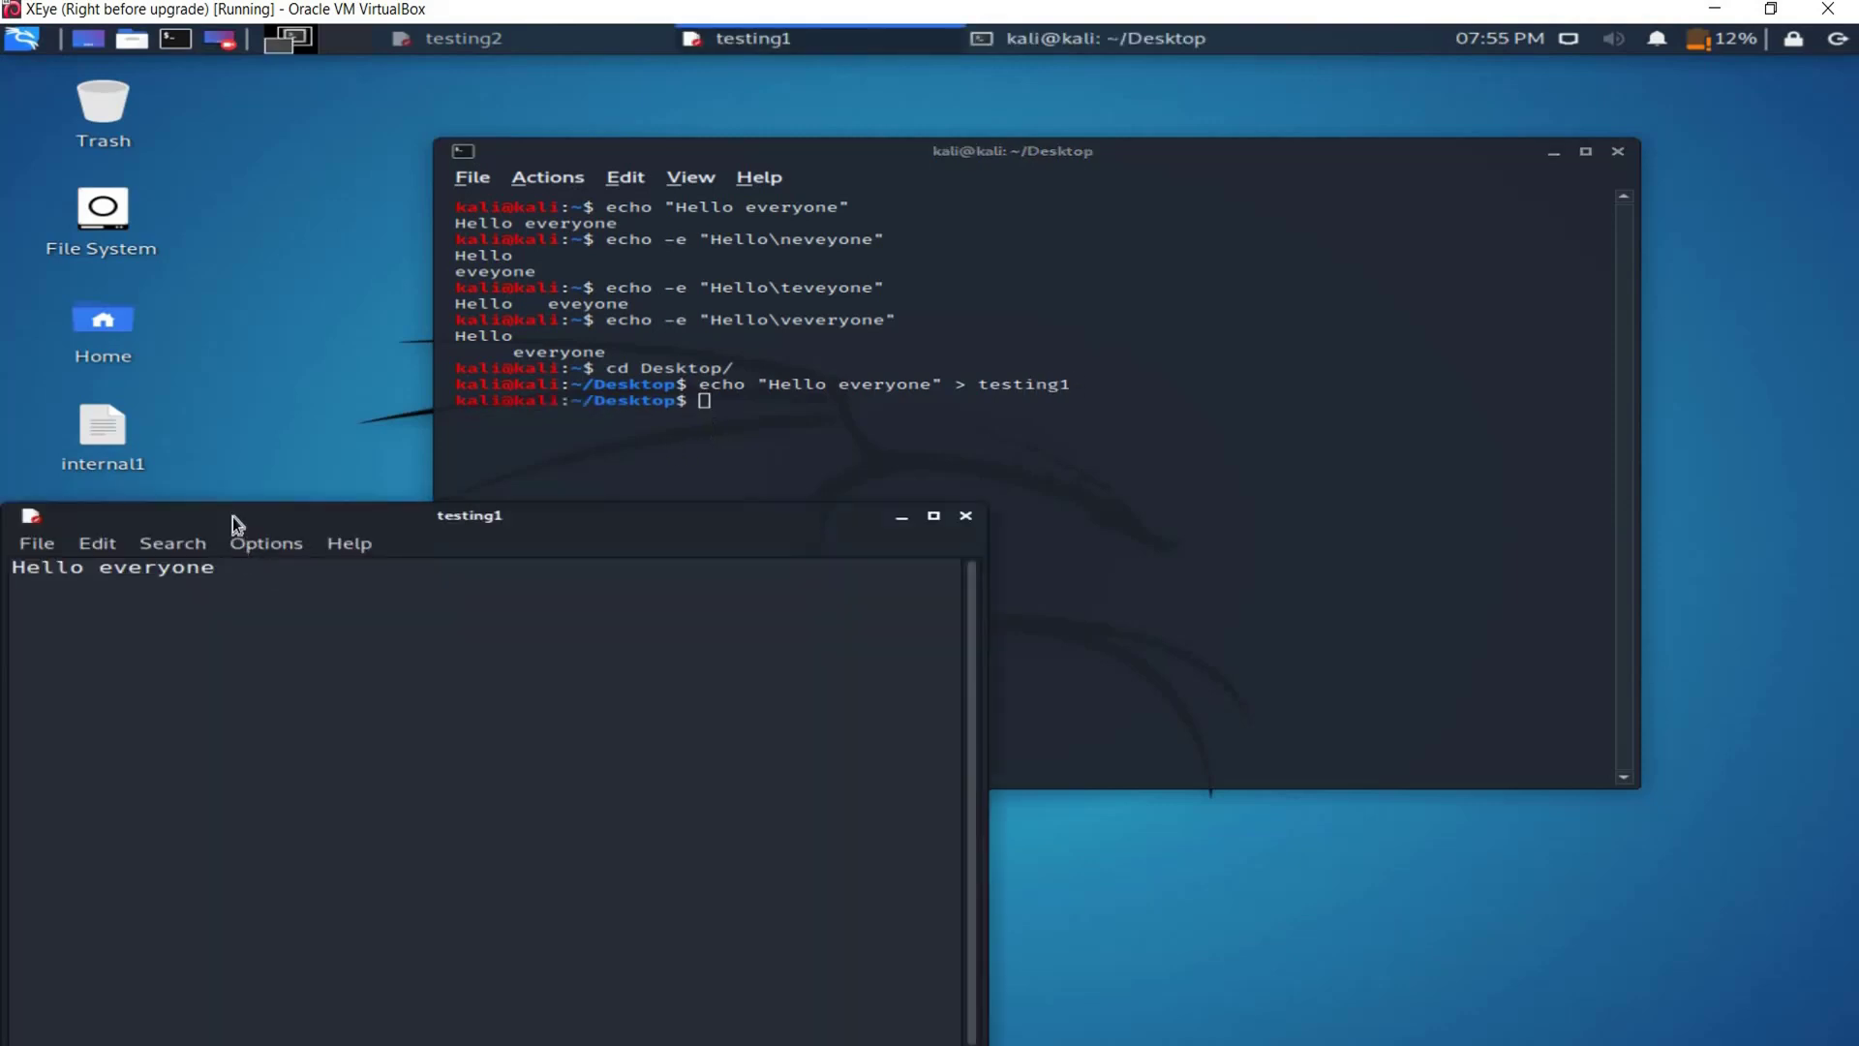
drag(831, 446, 1028, 397)
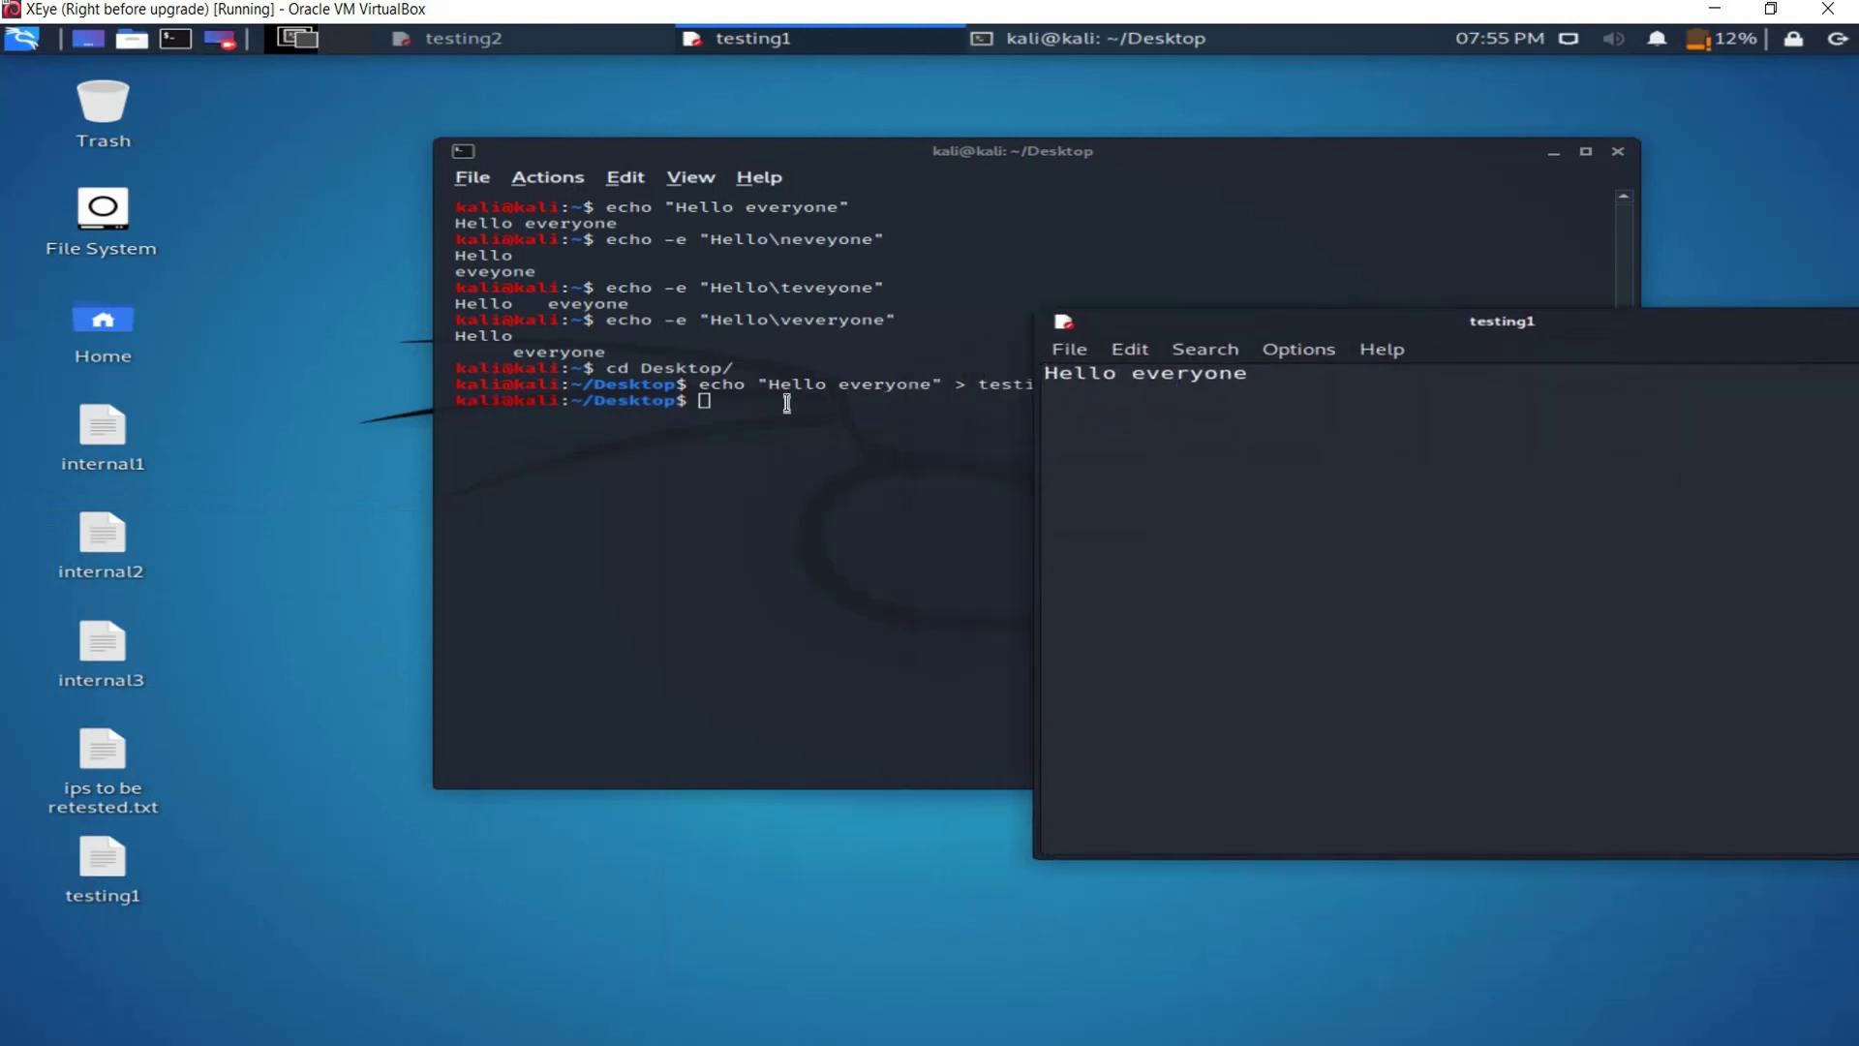
double_click(817, 385)
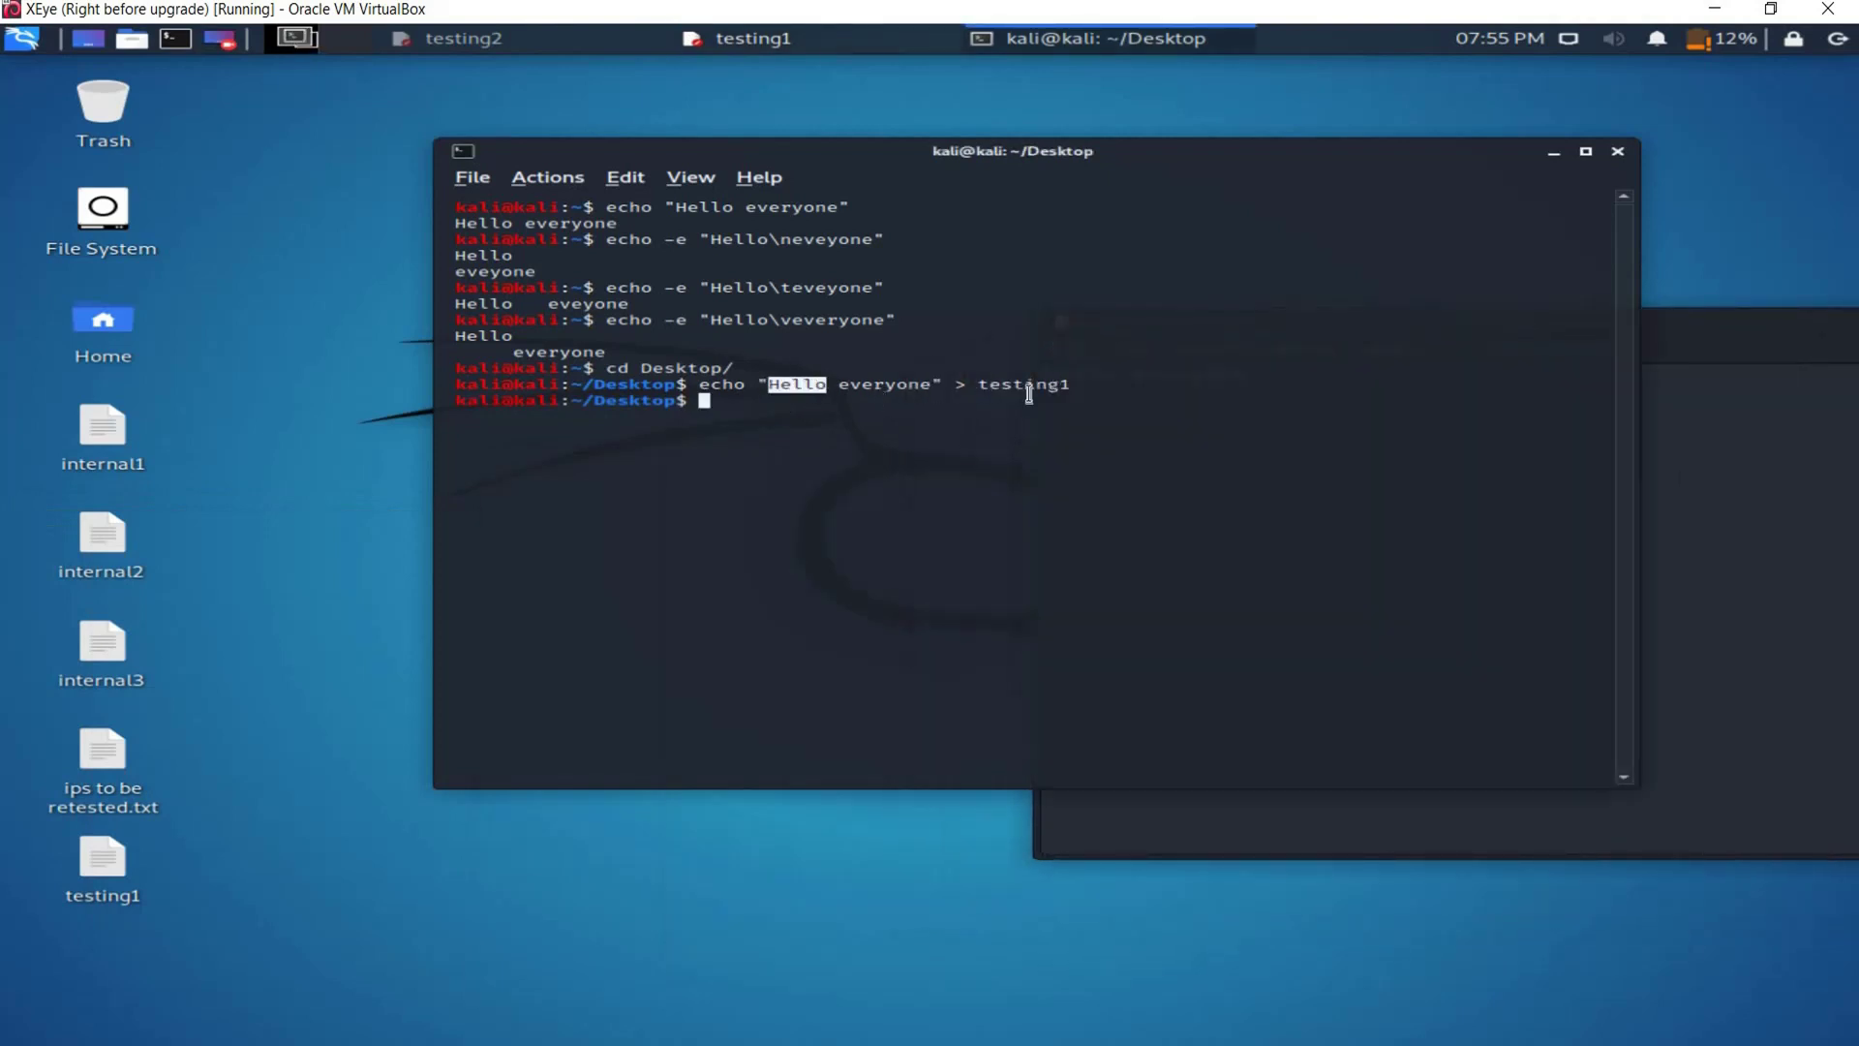
click(832, 448)
Step: Recall the echo and rewrite testing1 with Hello\neveryone, no -e option
key(Up)
key(Left)
key(Left)
key(Left)
key(Left)
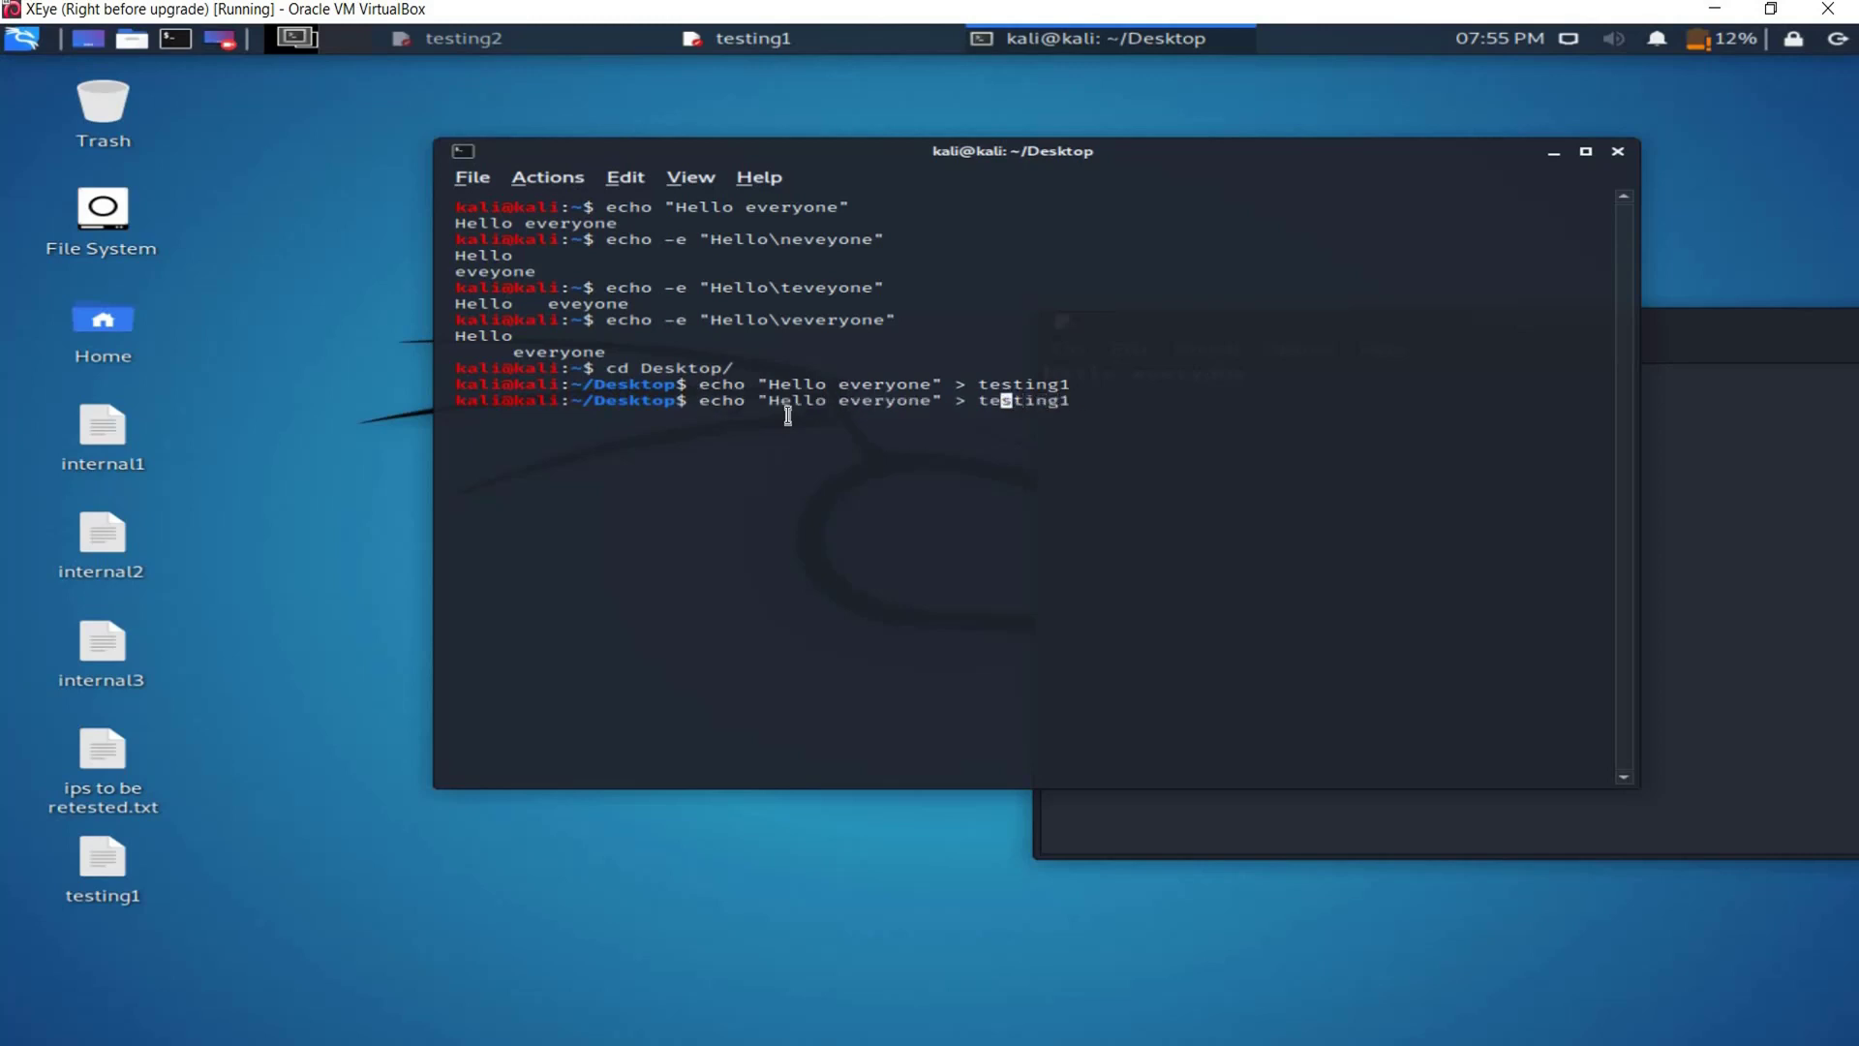
key(Left)
key(Left)
key(Left)
key(Left)
key(Left)
key(Left)
key(Left)
key(Left)
key(Left)
key(Left)
text(\)
text(n)
key(BackSpace)
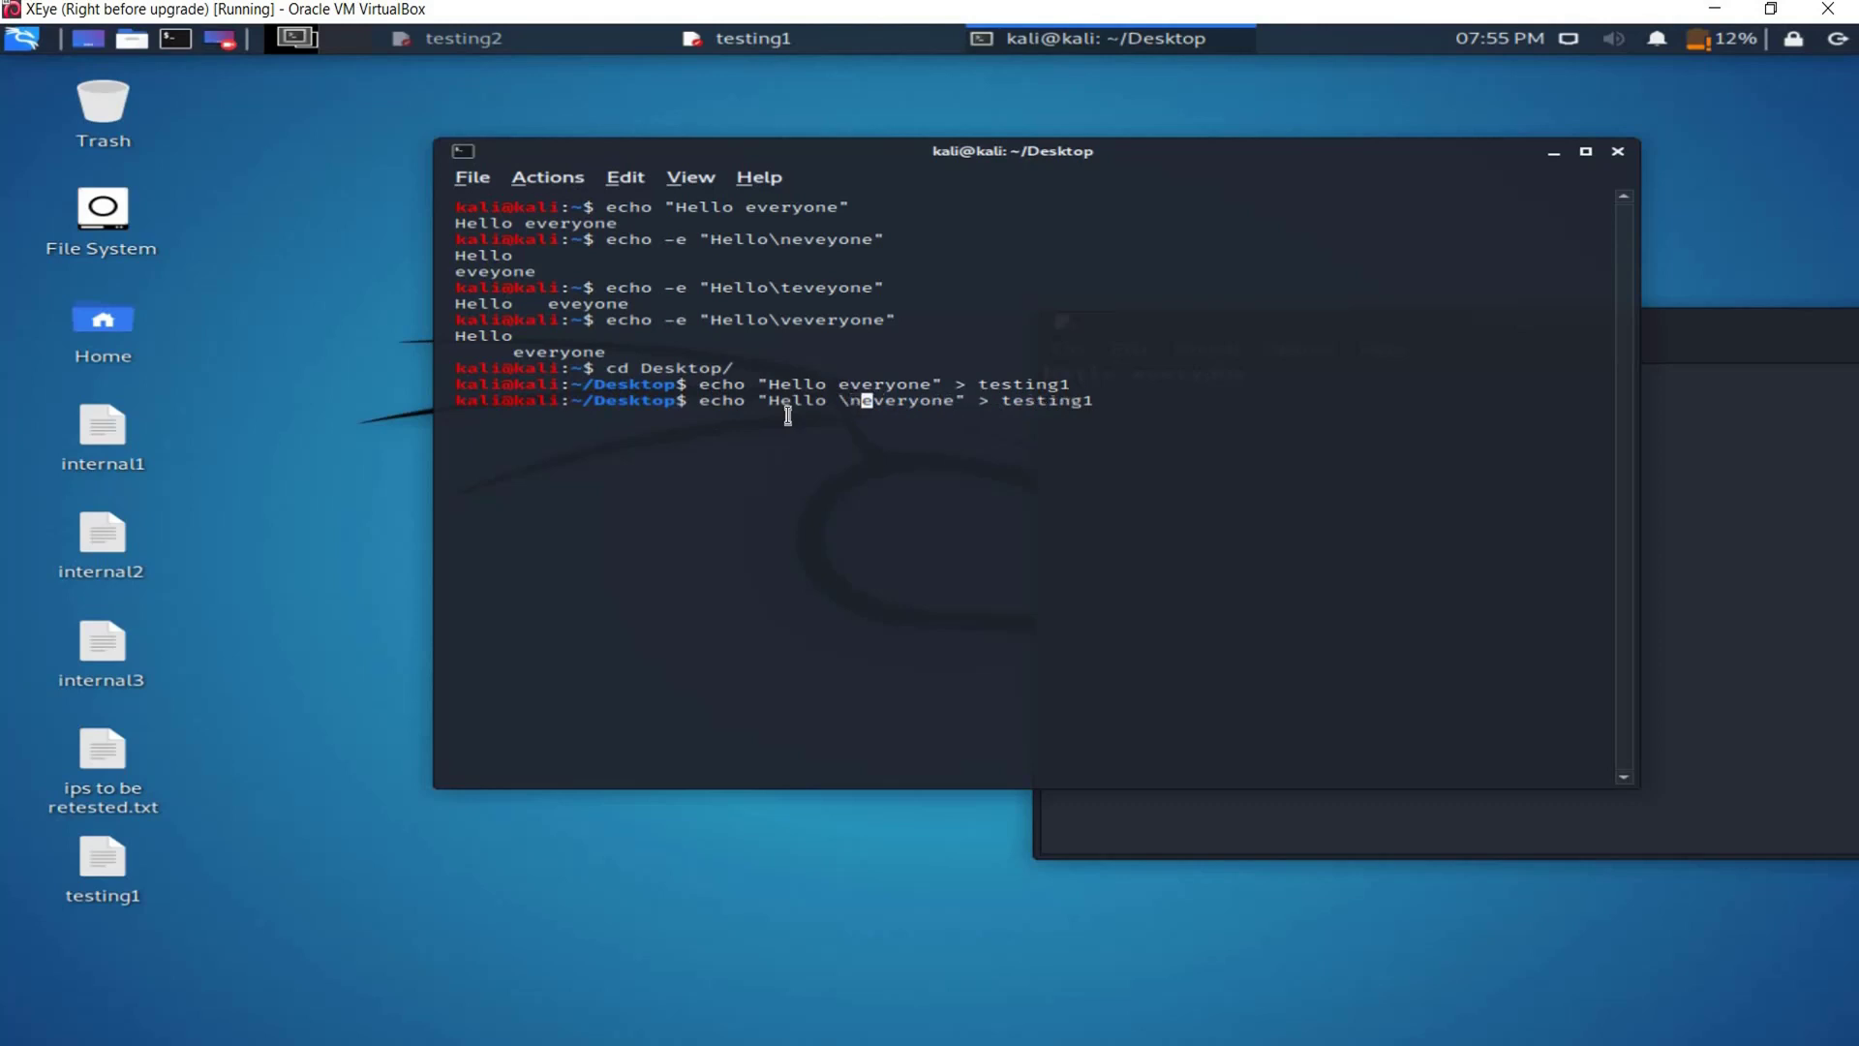
key(Left)
key(Left)
key(BackSpace)
key(Return)
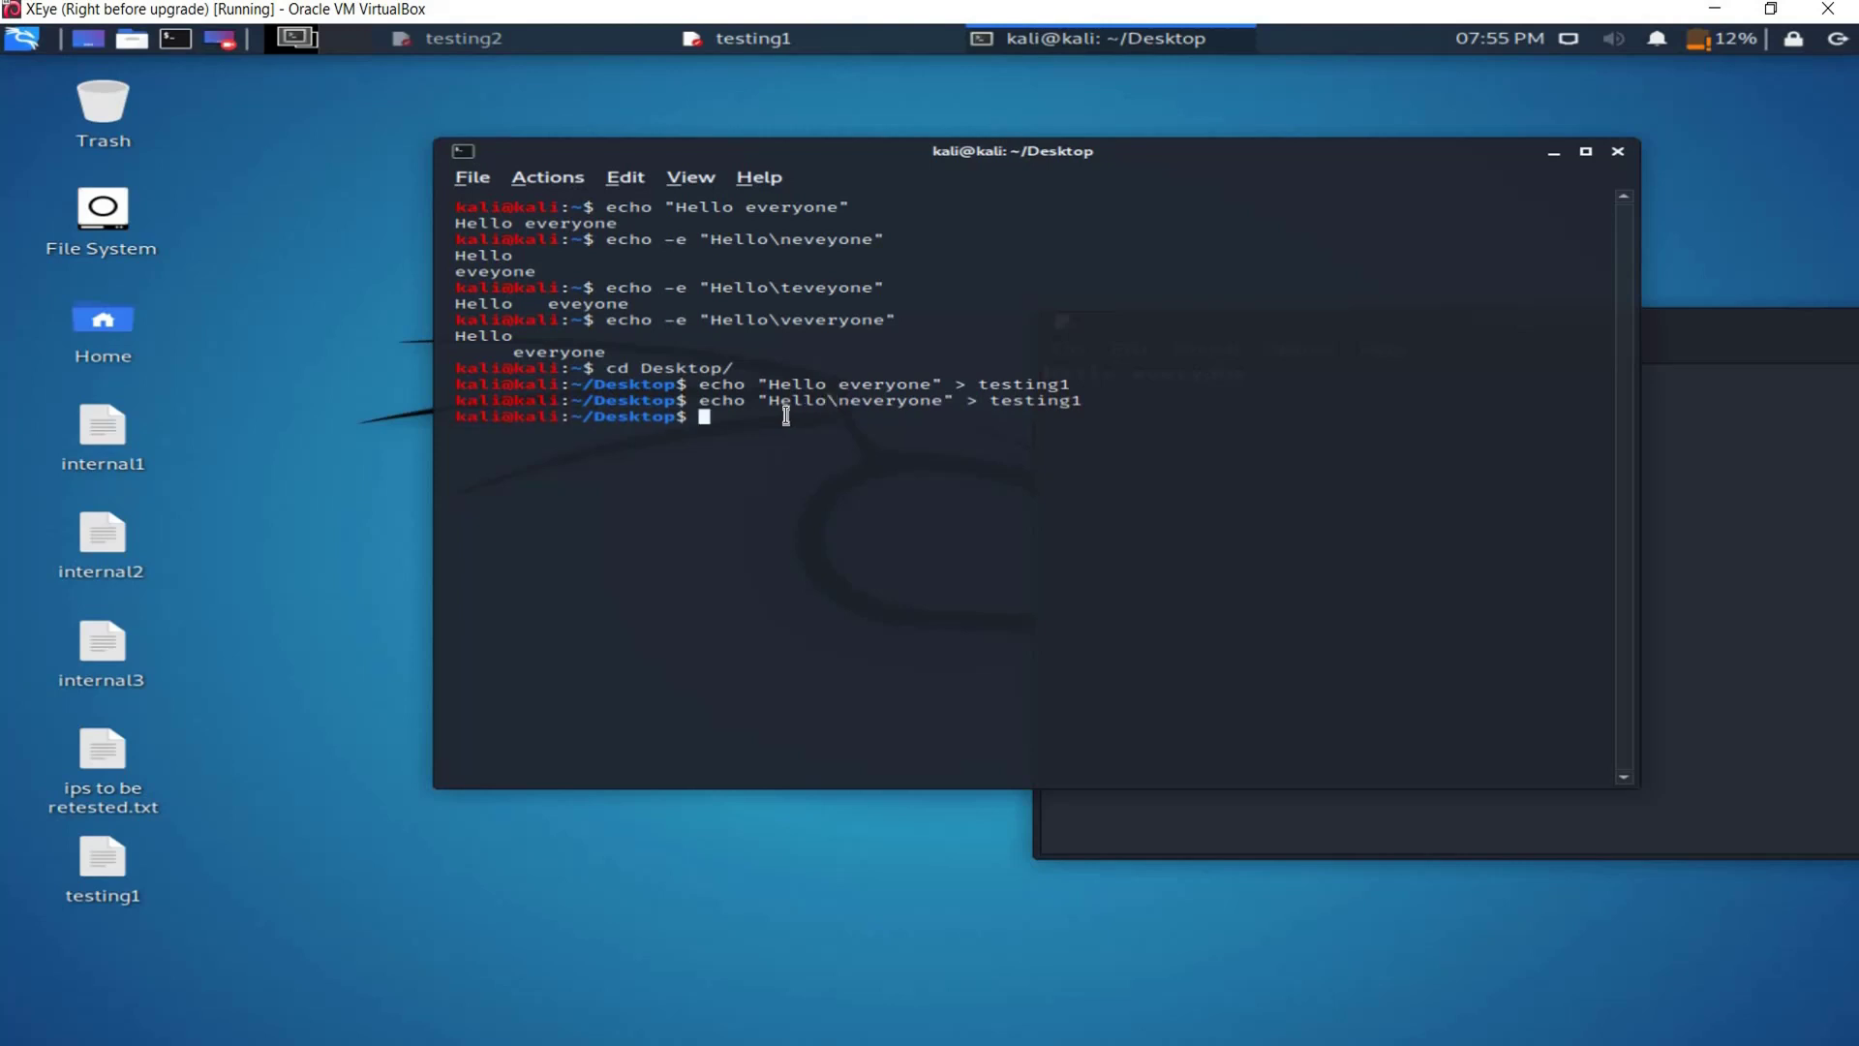
Step: Check testing1 shows the literal text Hello\neveryone, then close that editor
double_click(90, 868)
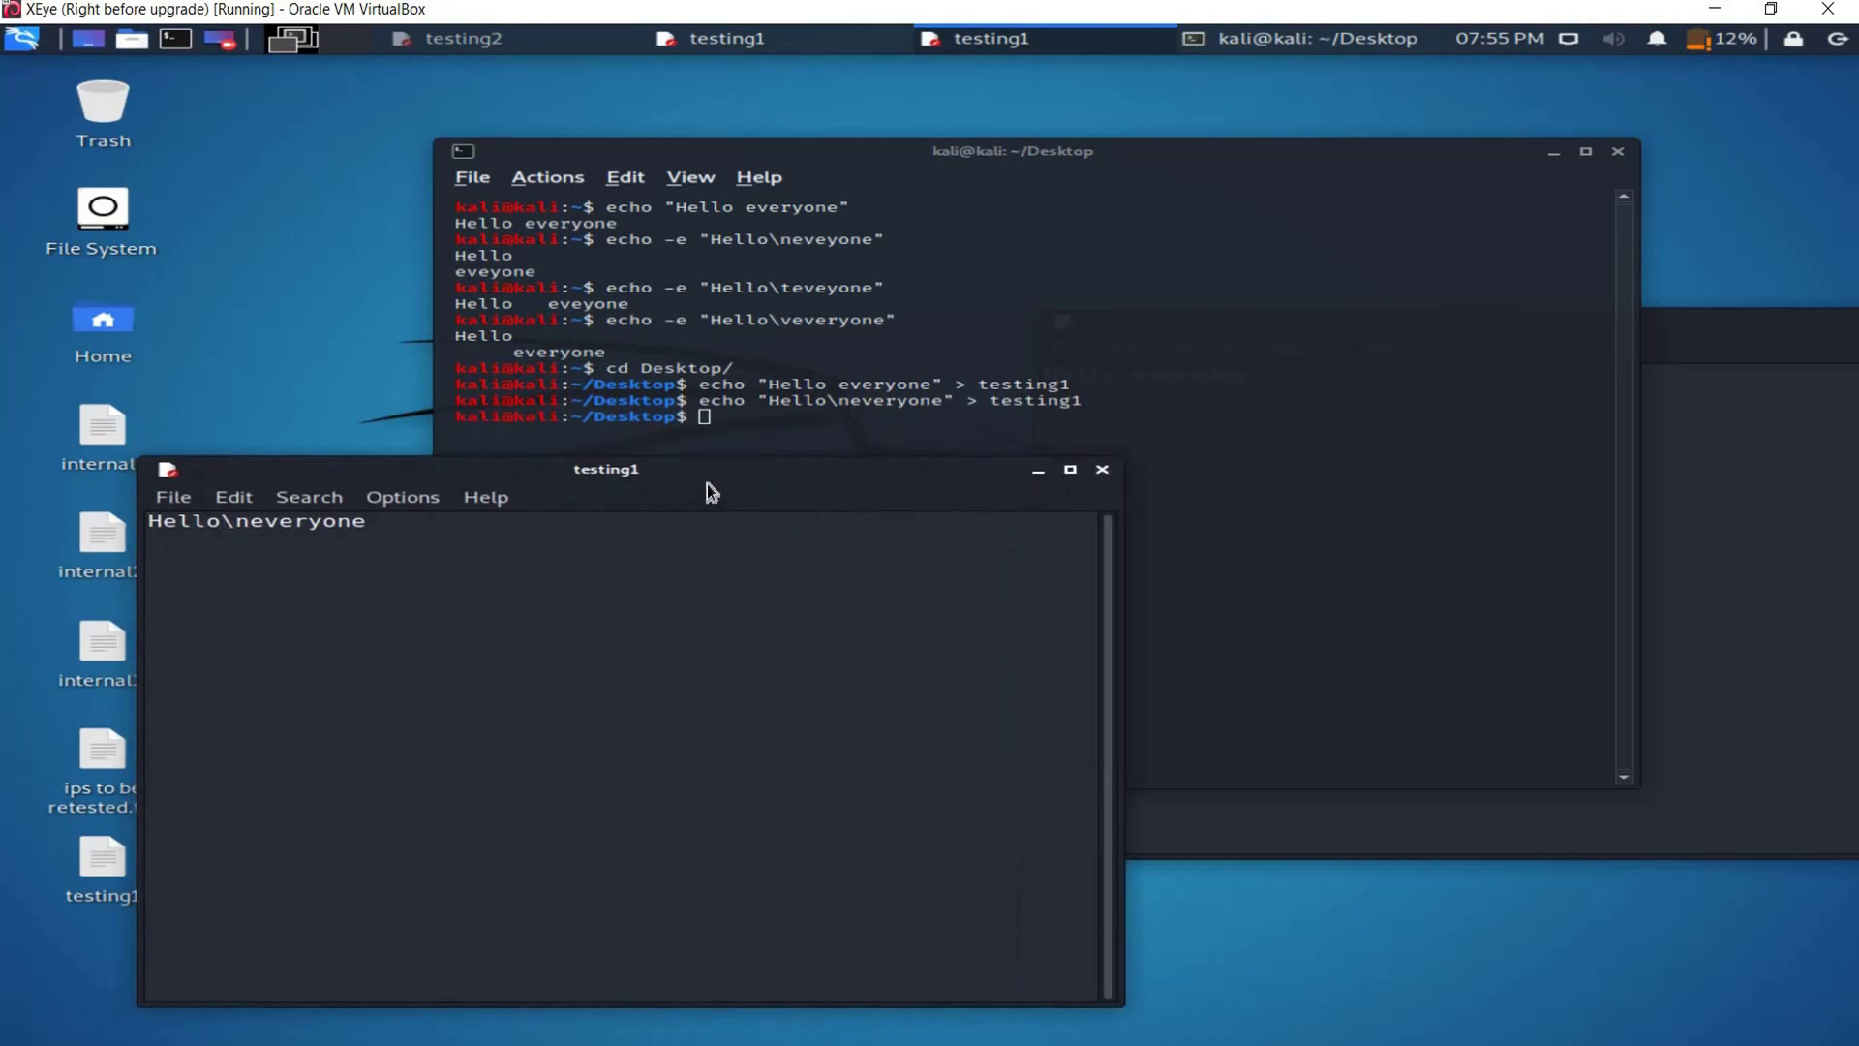
click(751, 407)
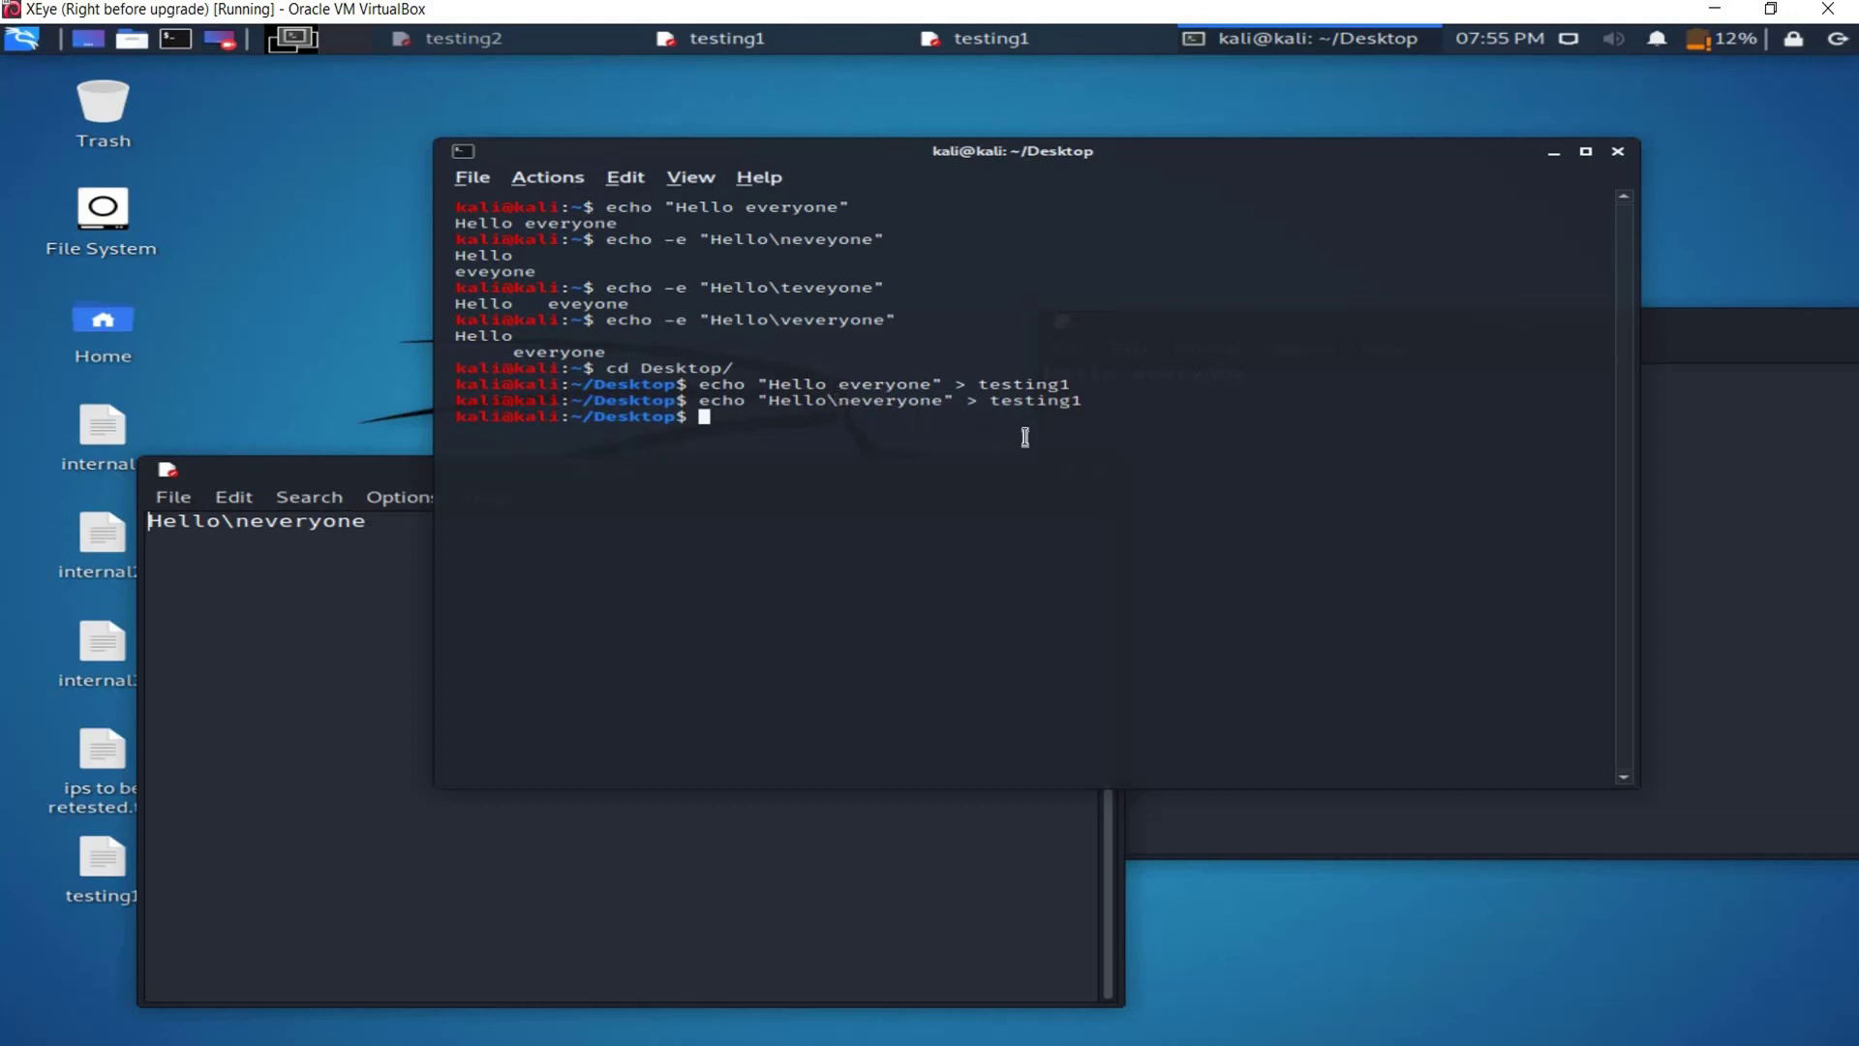
click(383, 550)
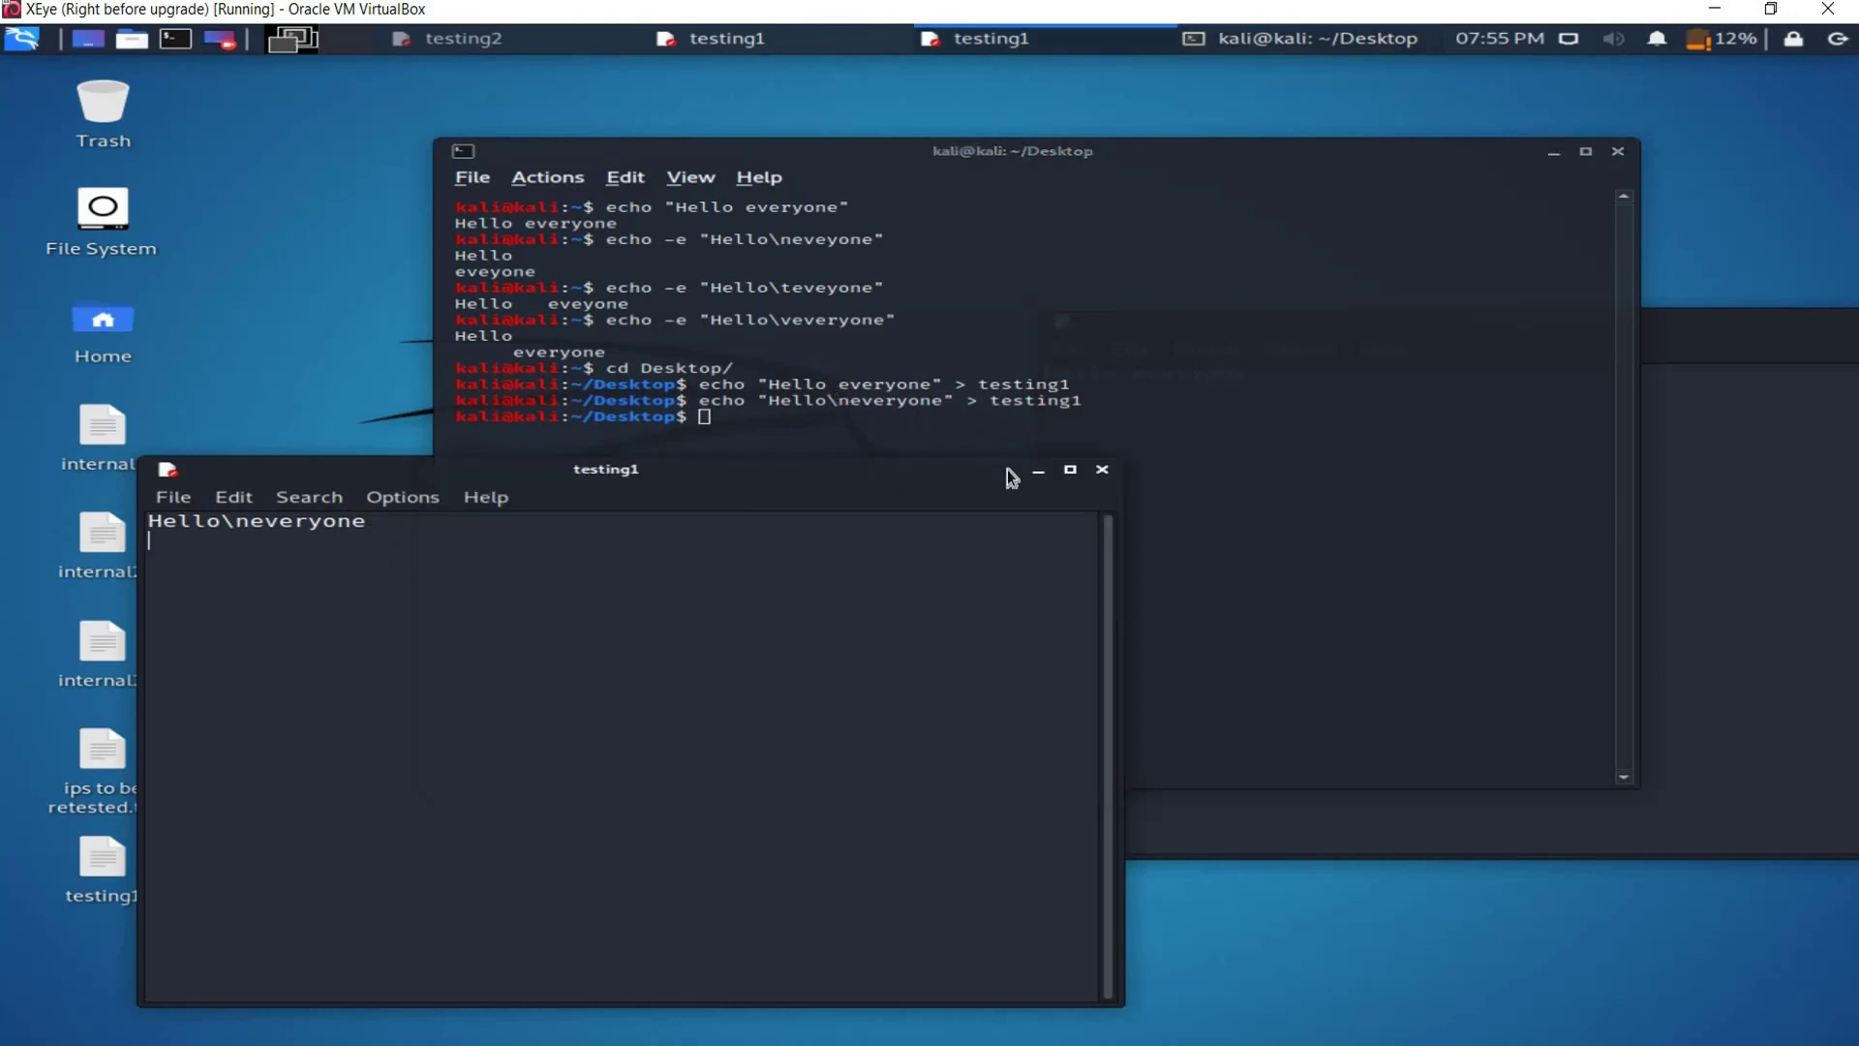
click(1101, 469)
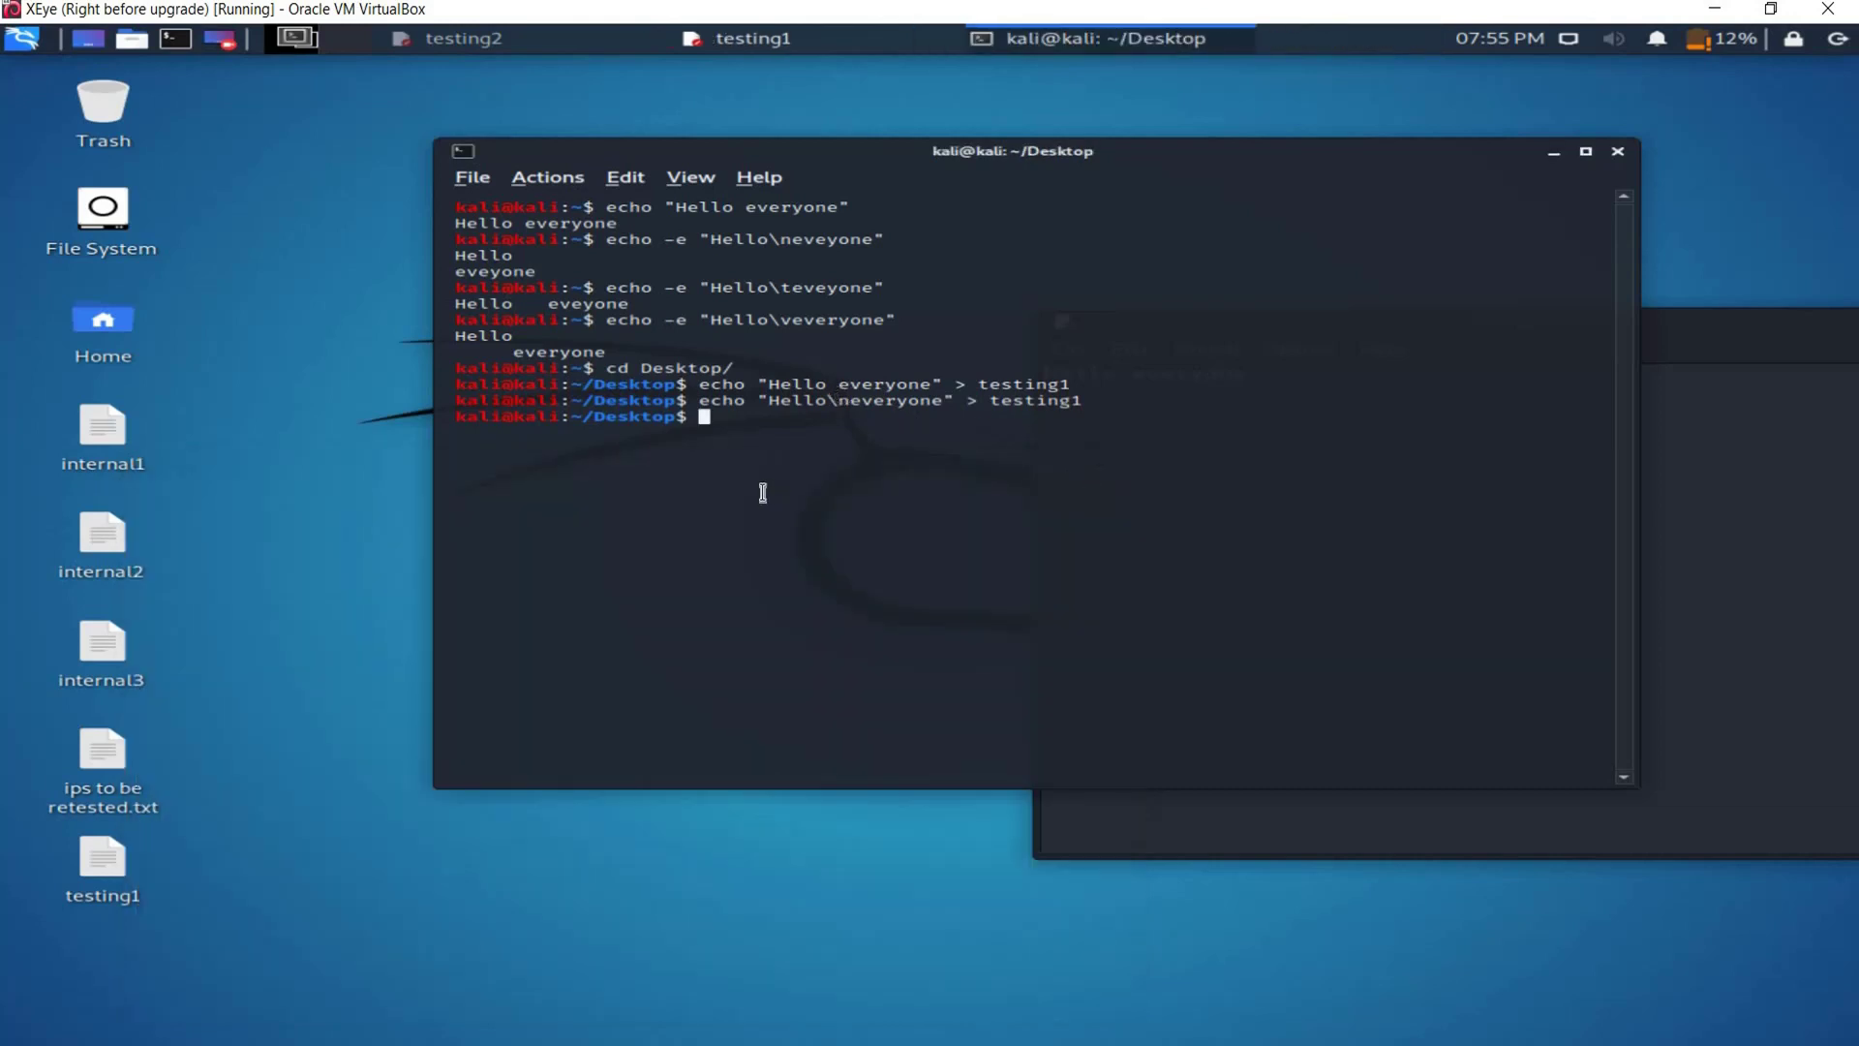
Step: Rerun the redirect as echo -e "Hello\neveryone" > testing1 and close the remaining editor
key(Up)
key(Left)
key(Left)
key(Left)
key(Left)
key(Left)
key(Left)
key(Left)
key(Left)
key(Left)
key(Left)
key(Left)
key(Left)
key(Right)
key(Right)
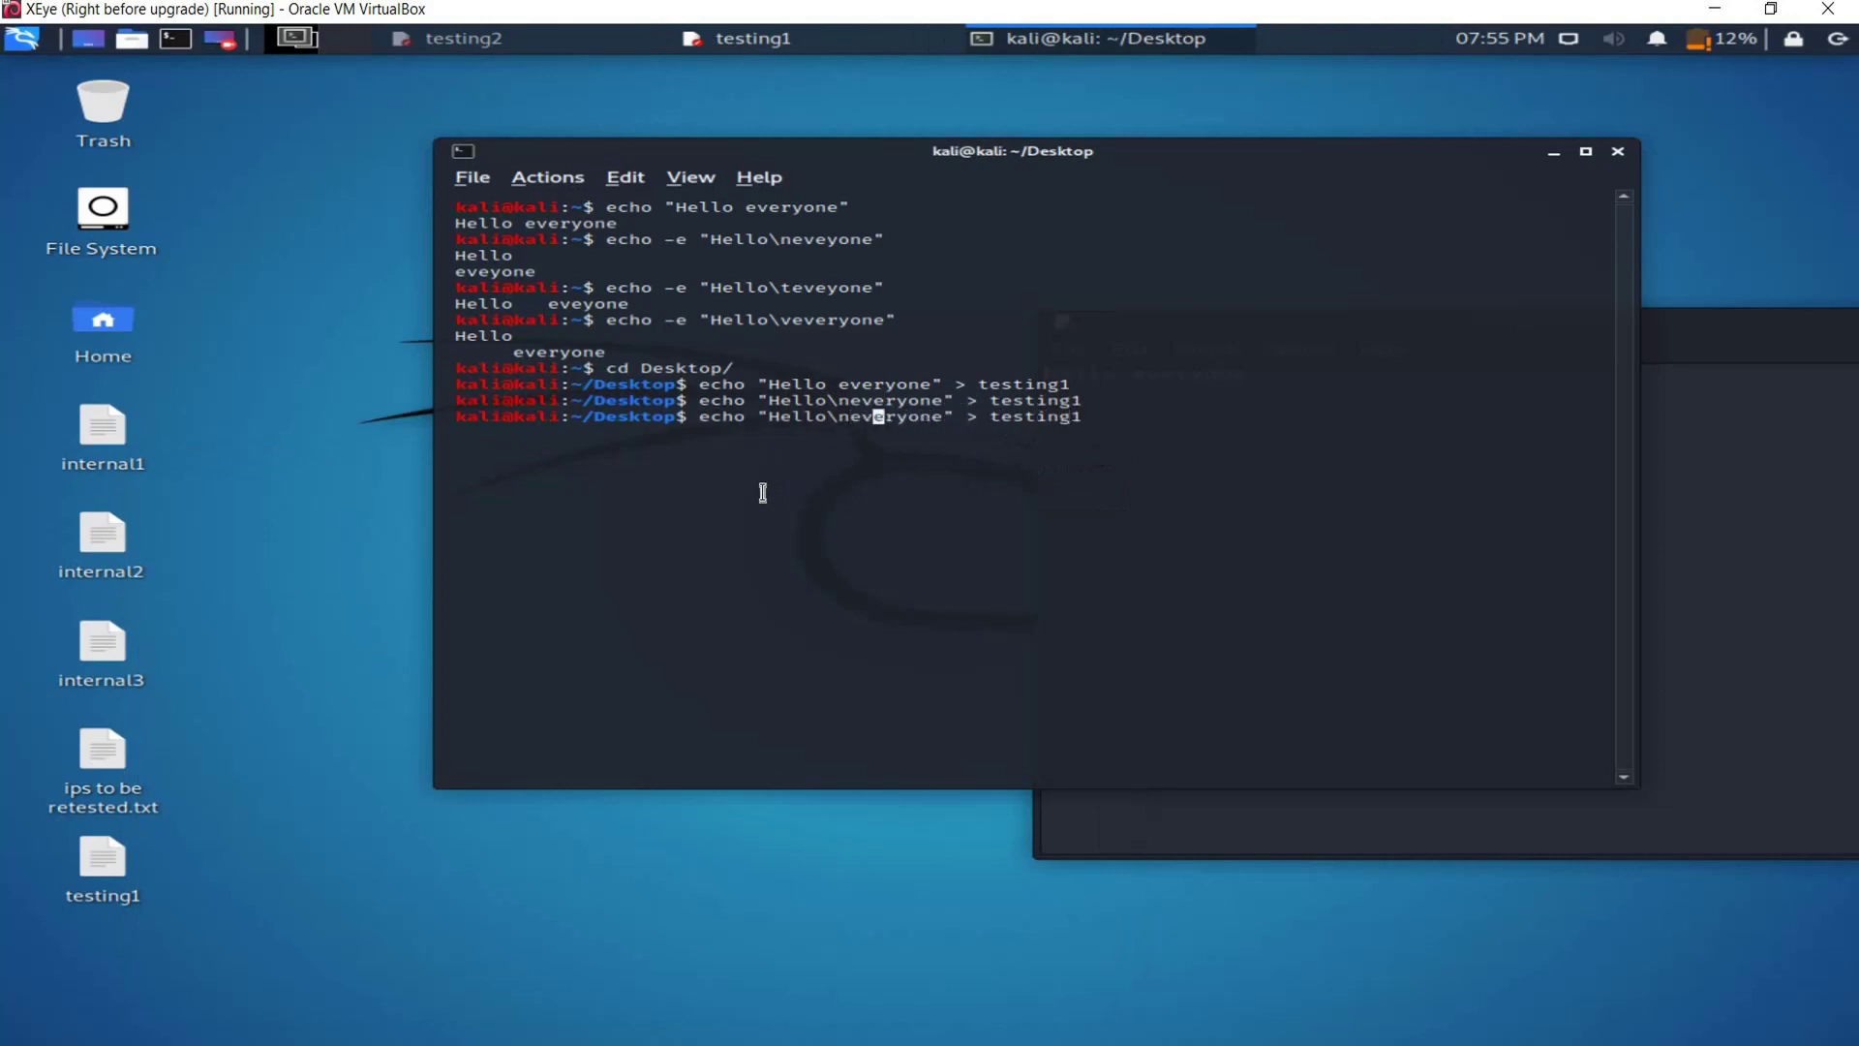
key(Left)
key(Left)
key(Left)
key(Left)
key(Left)
key(Left)
key(Left)
key(Right)
key(Right)
key(Left)
text(-e)
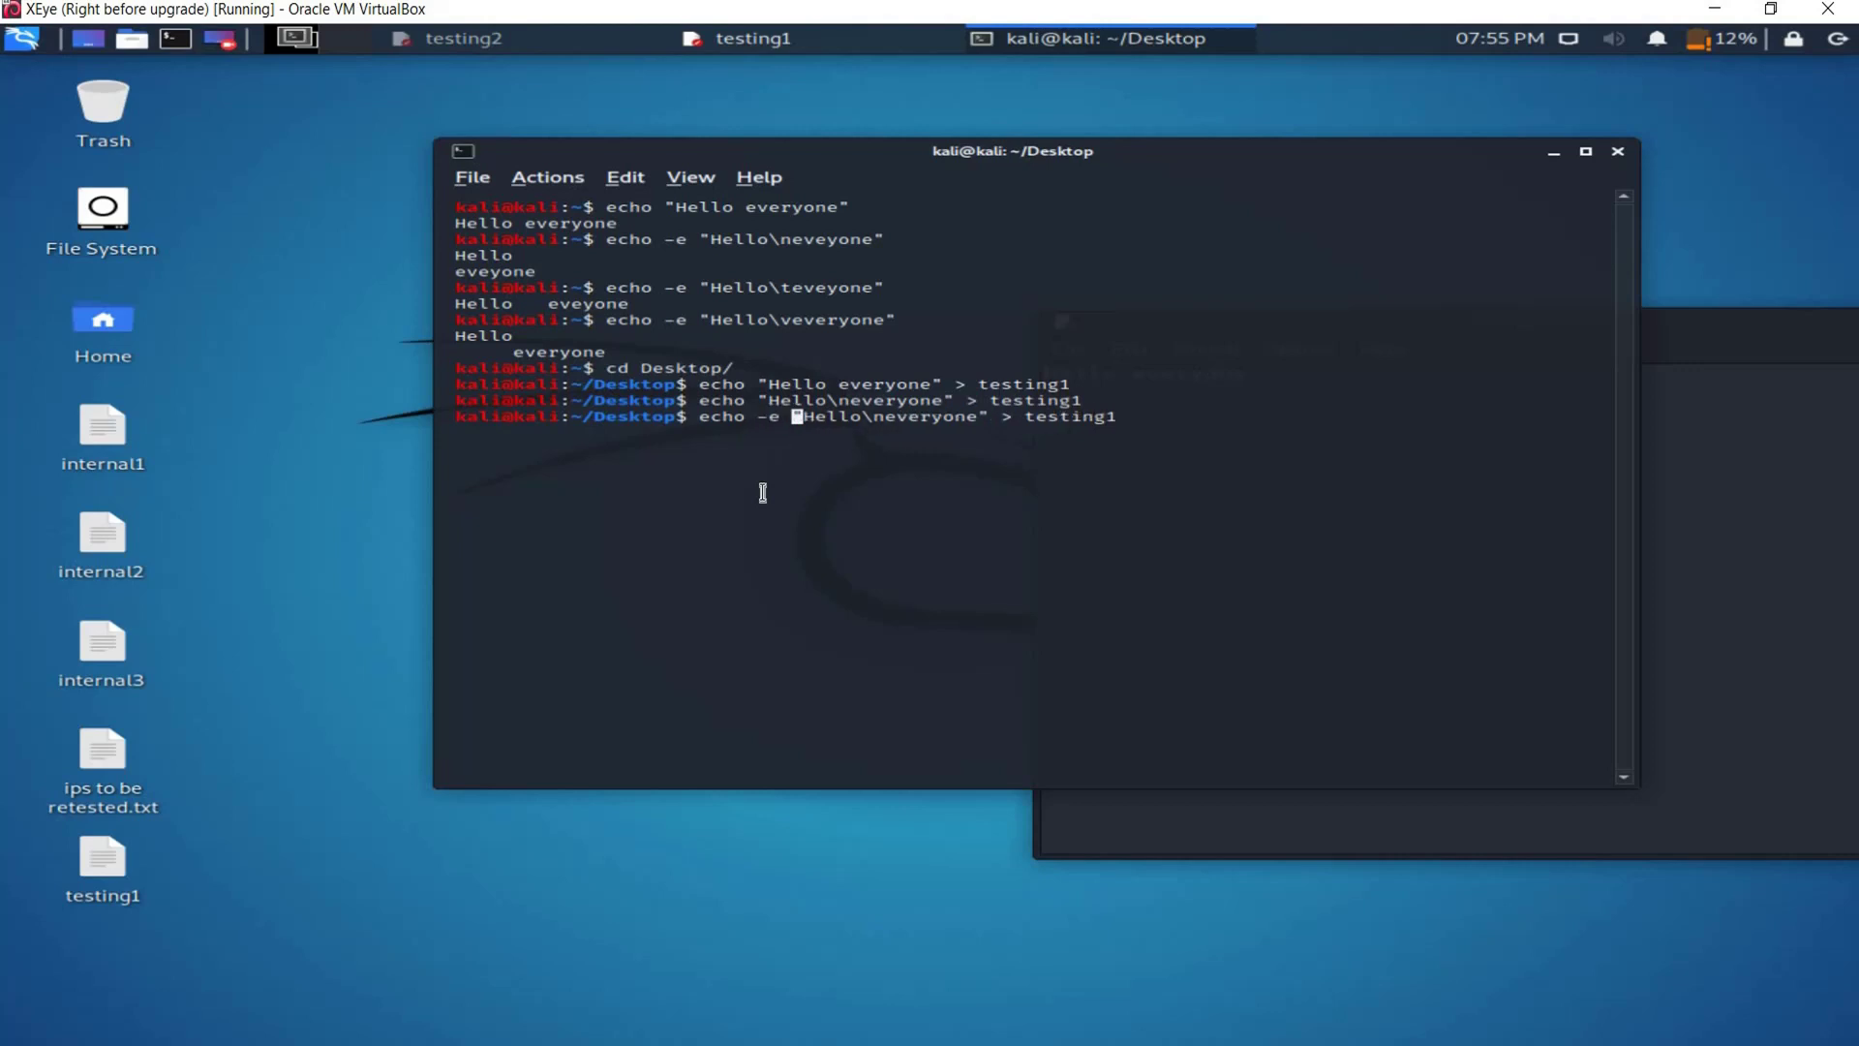
key(Return)
click(1552, 354)
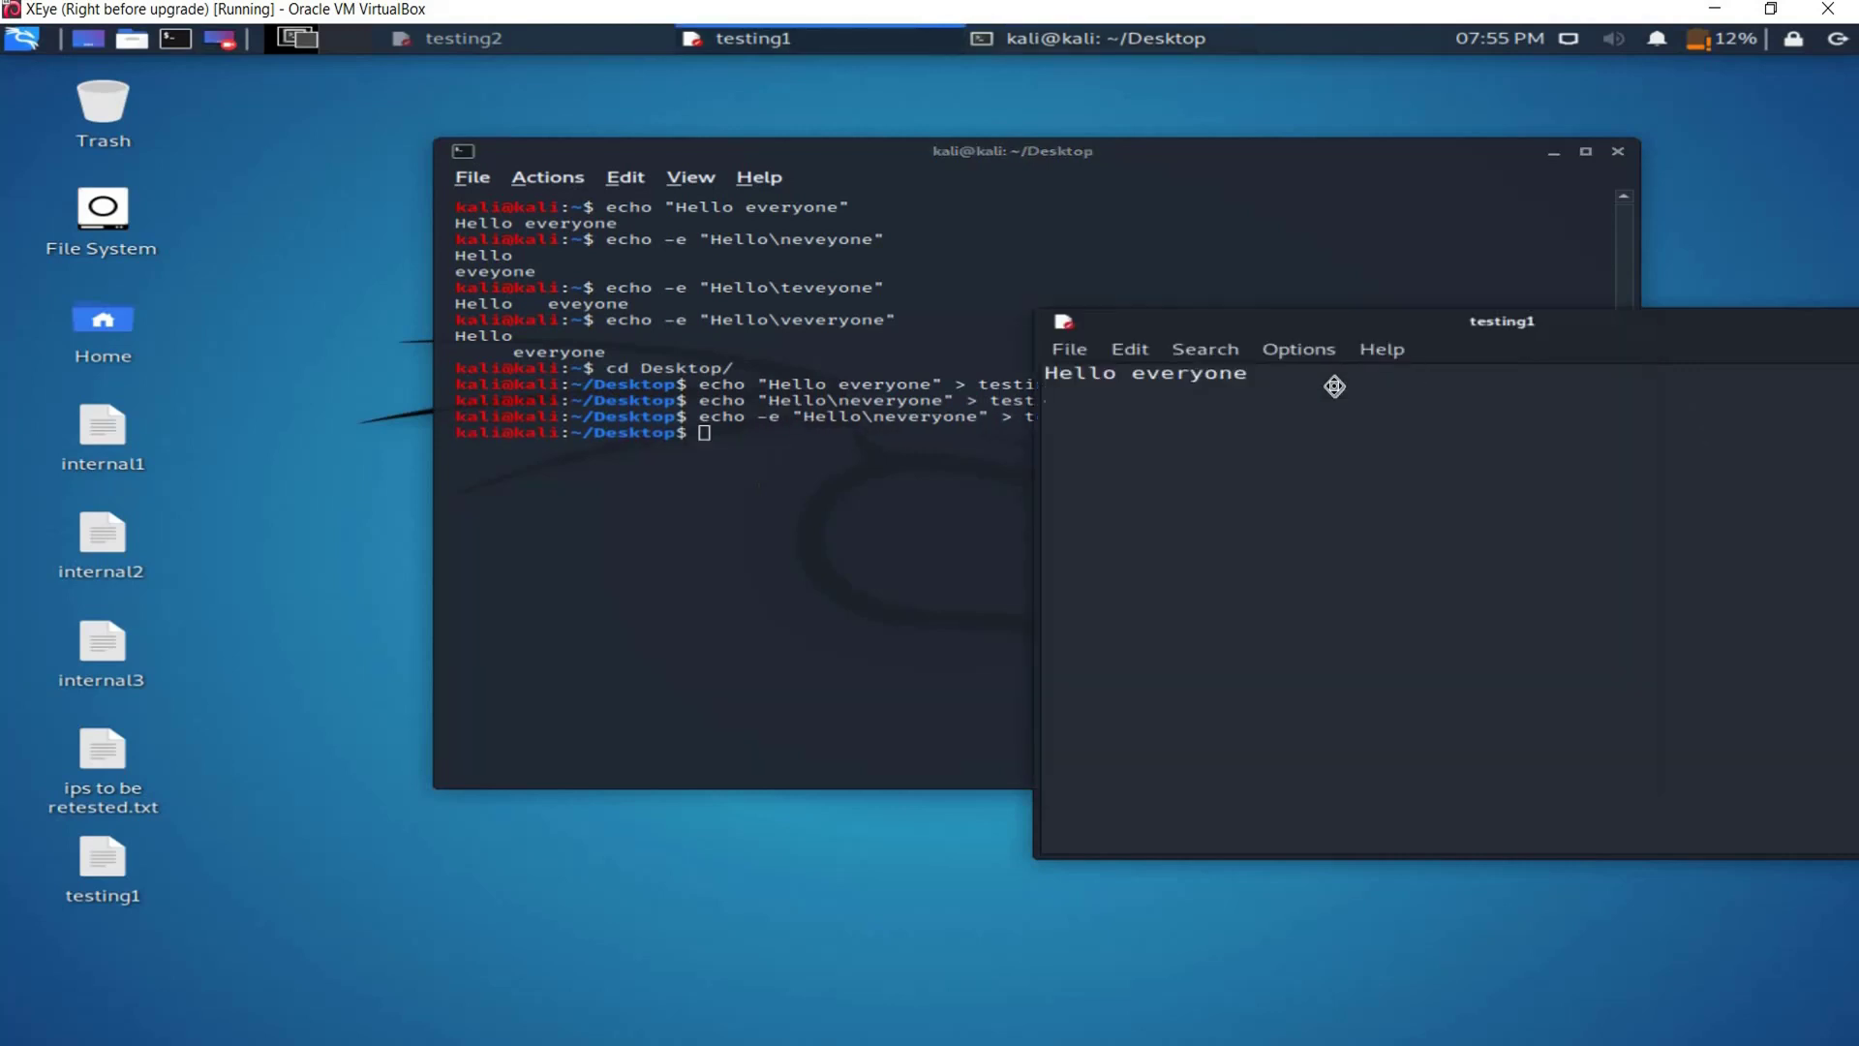
click(1560, 415)
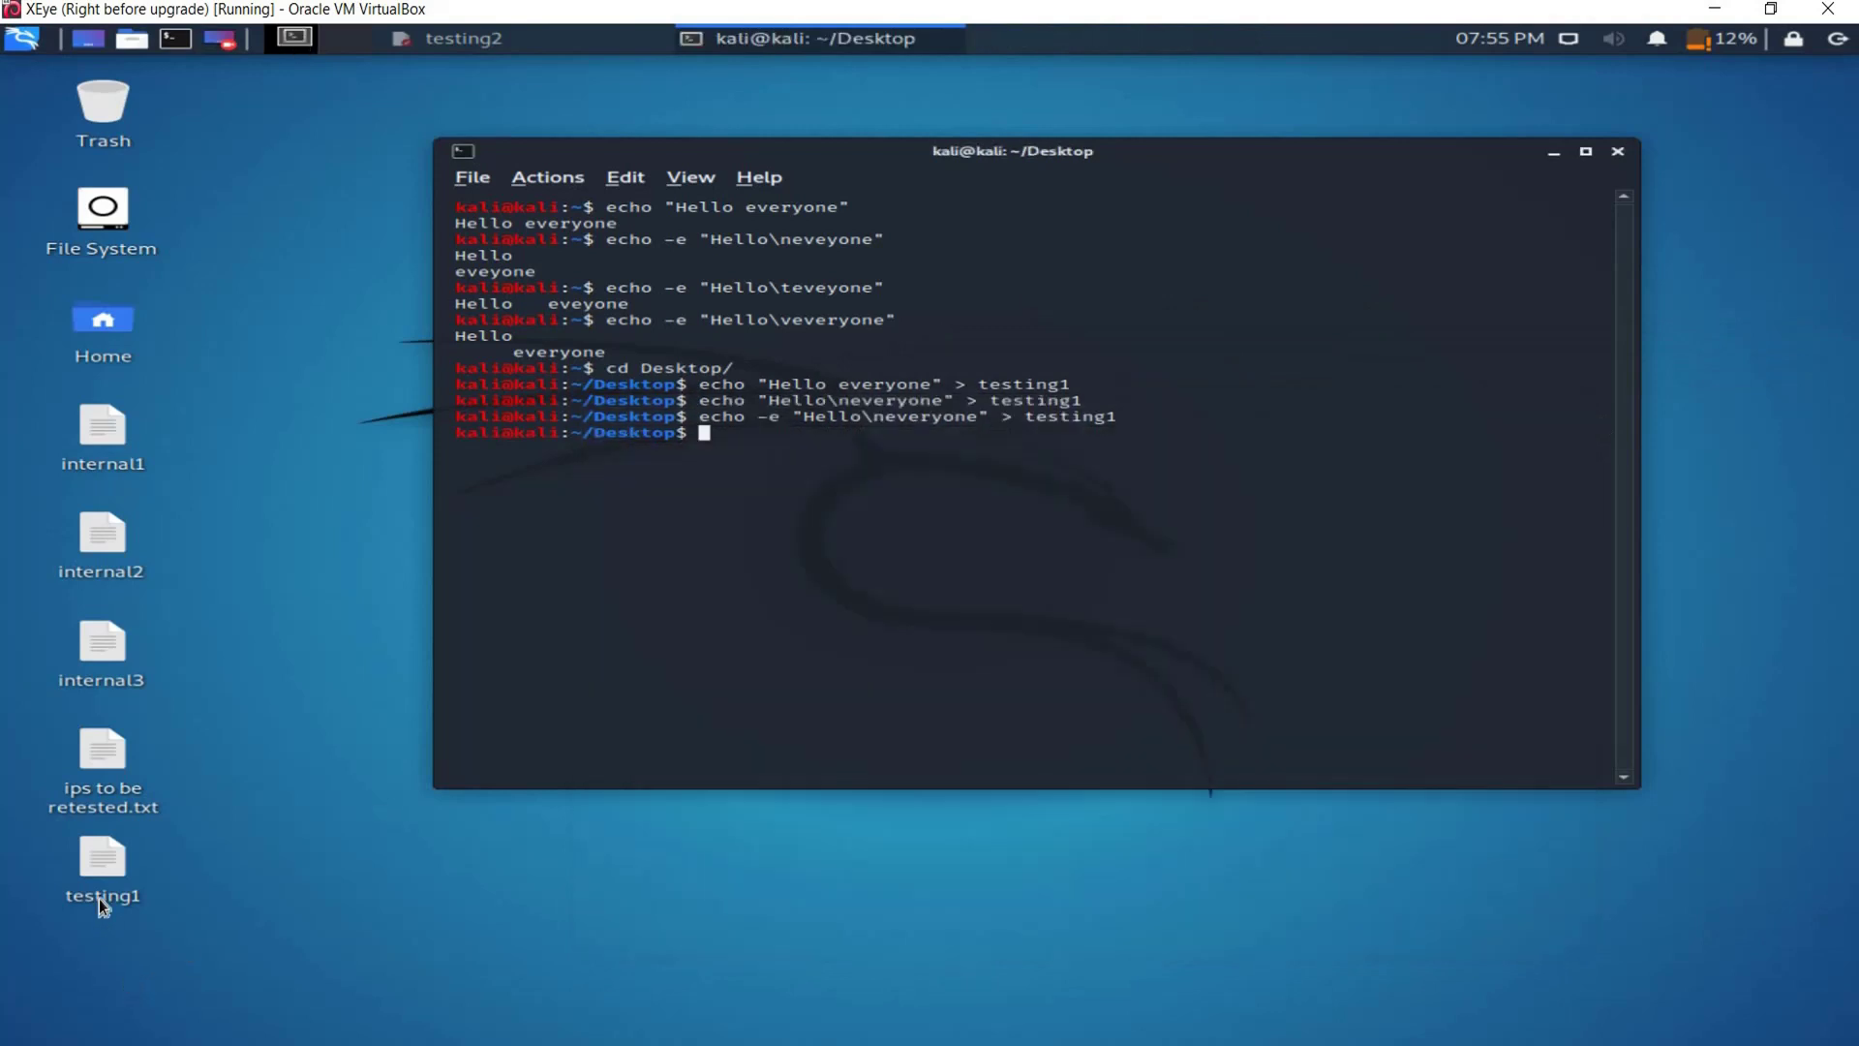
Step: Reopen testing1 to see Hello and everyone on separate lines
double_click(96, 883)
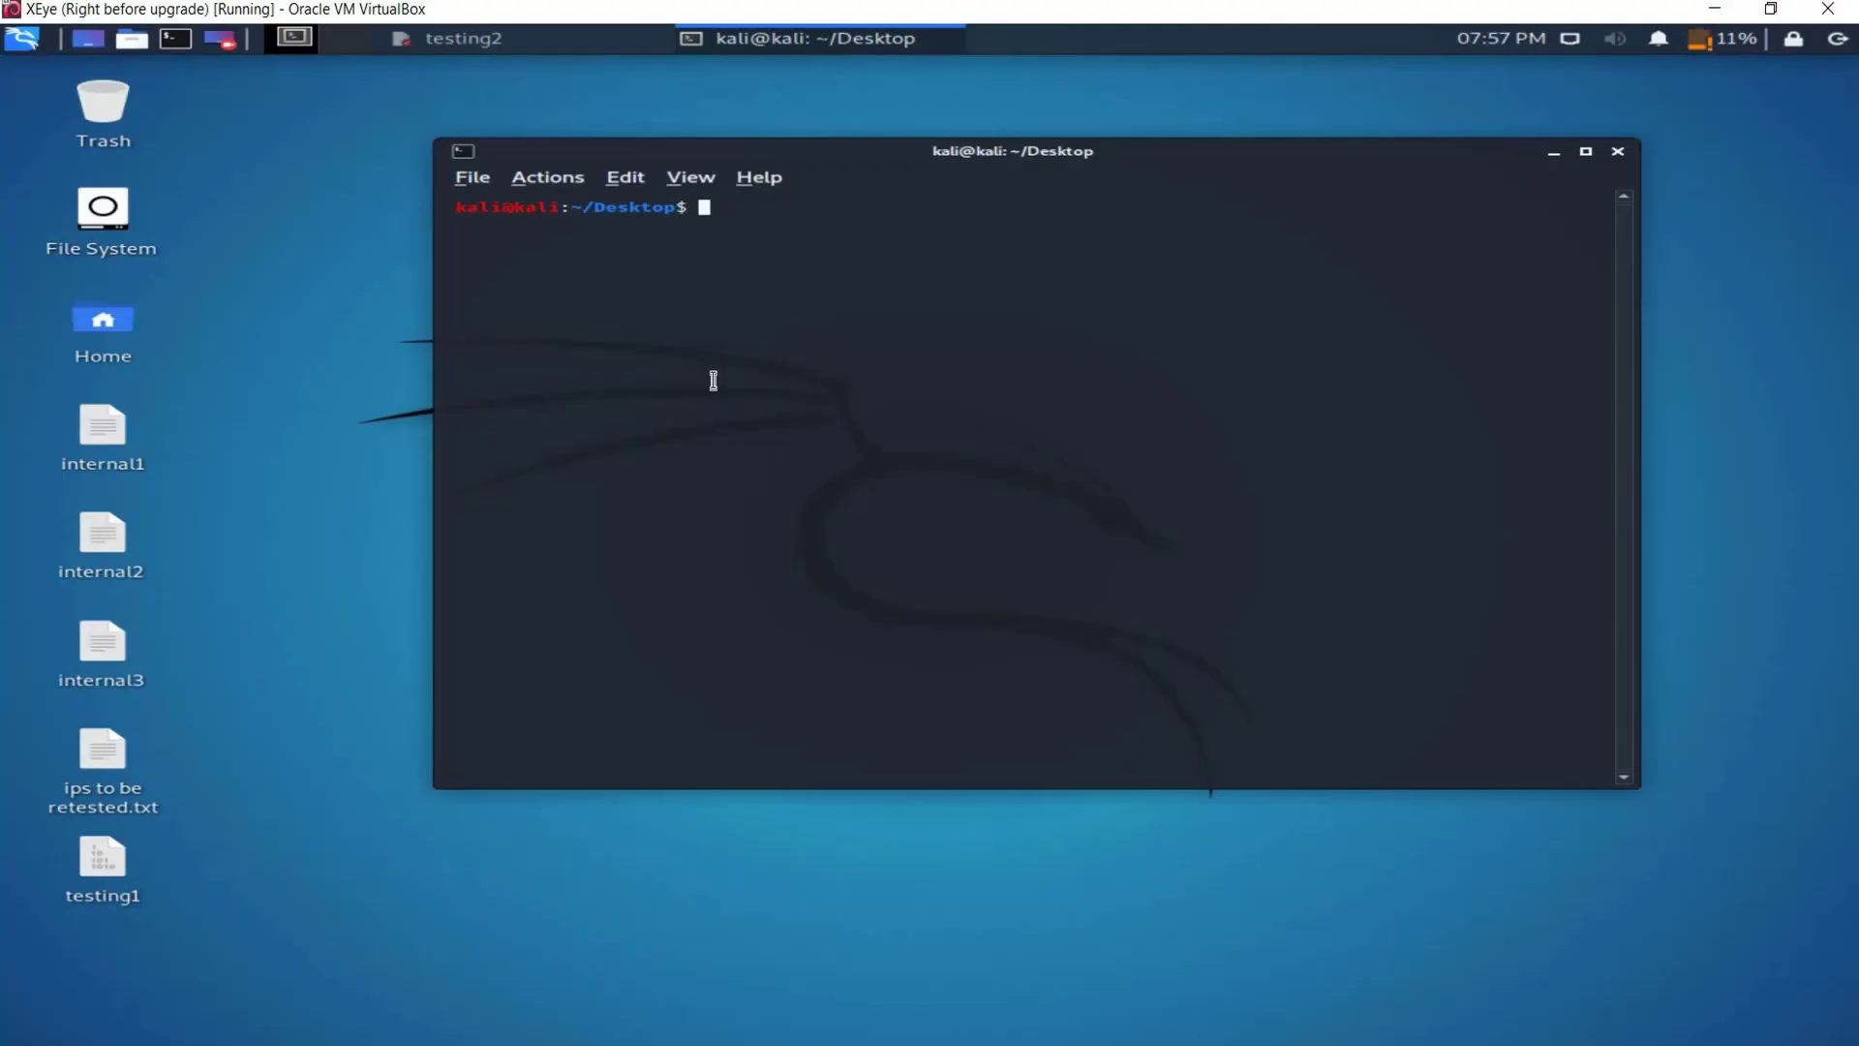
text(echo -e "Hello\veveryone" > testing1)
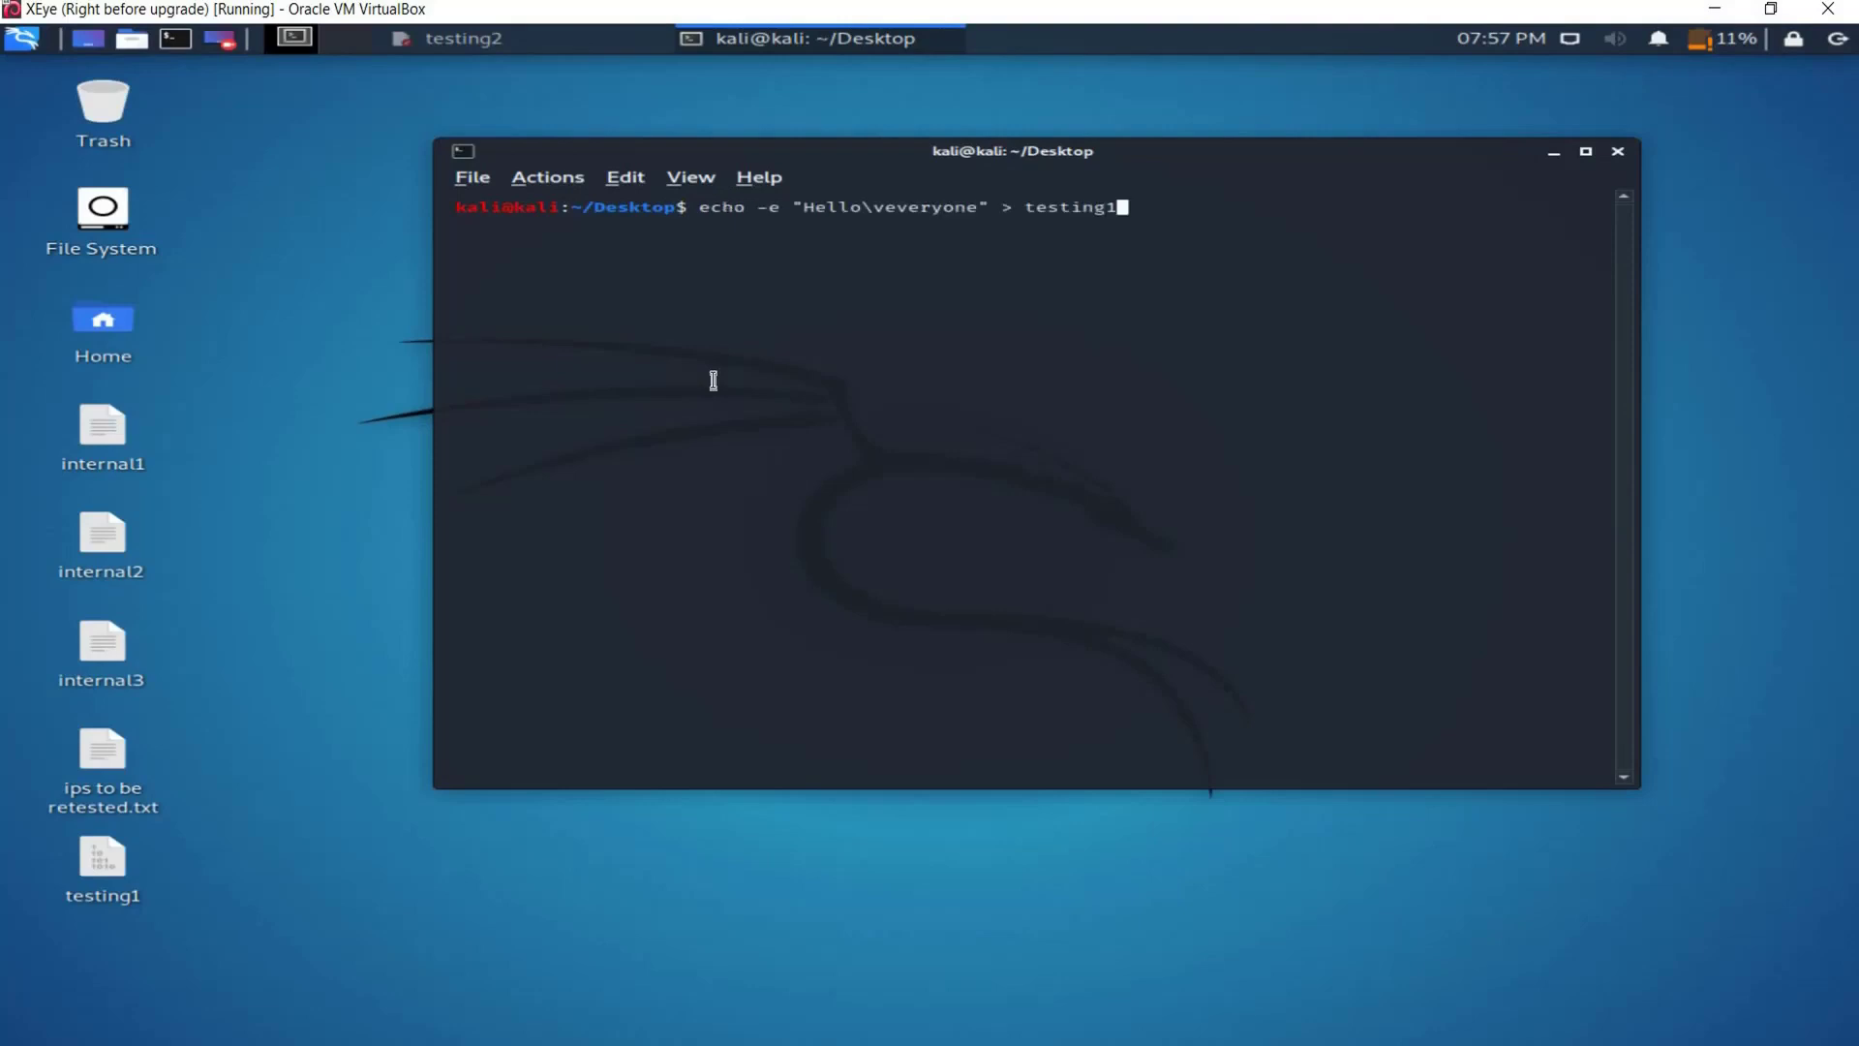